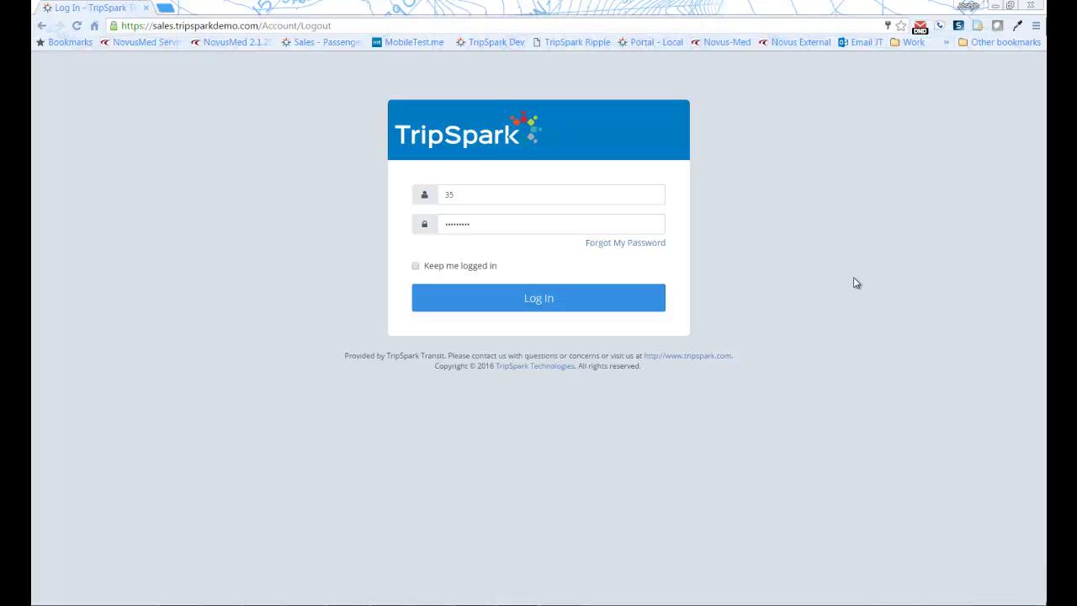
# Dismiss the phone-mirroring window and log in with the pre-filled username and password
pyautogui.click(285, 28)
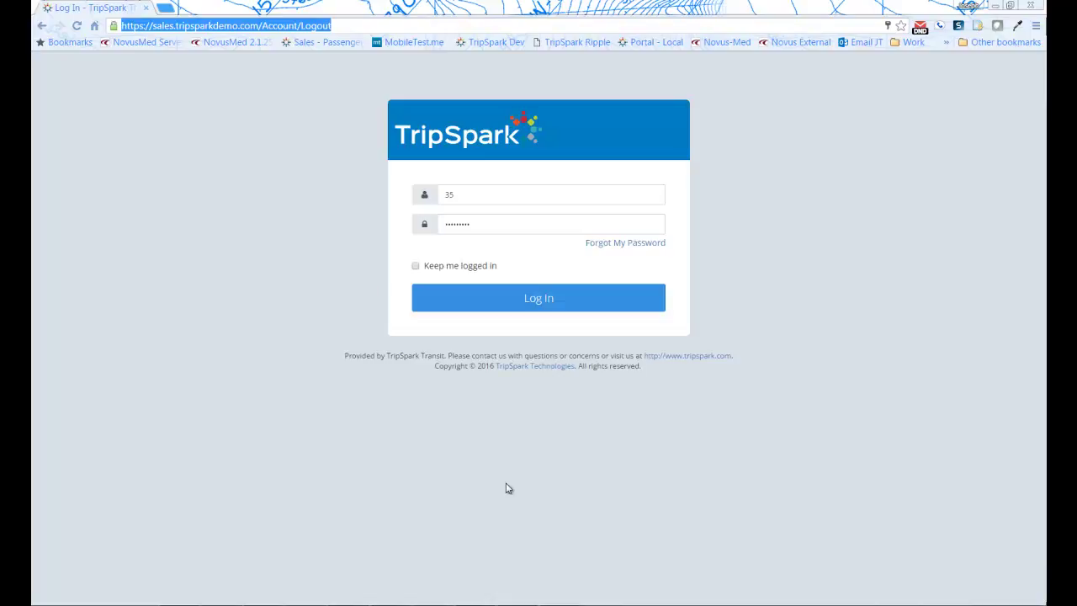
pyautogui.hotkey('alt', 'Tab')
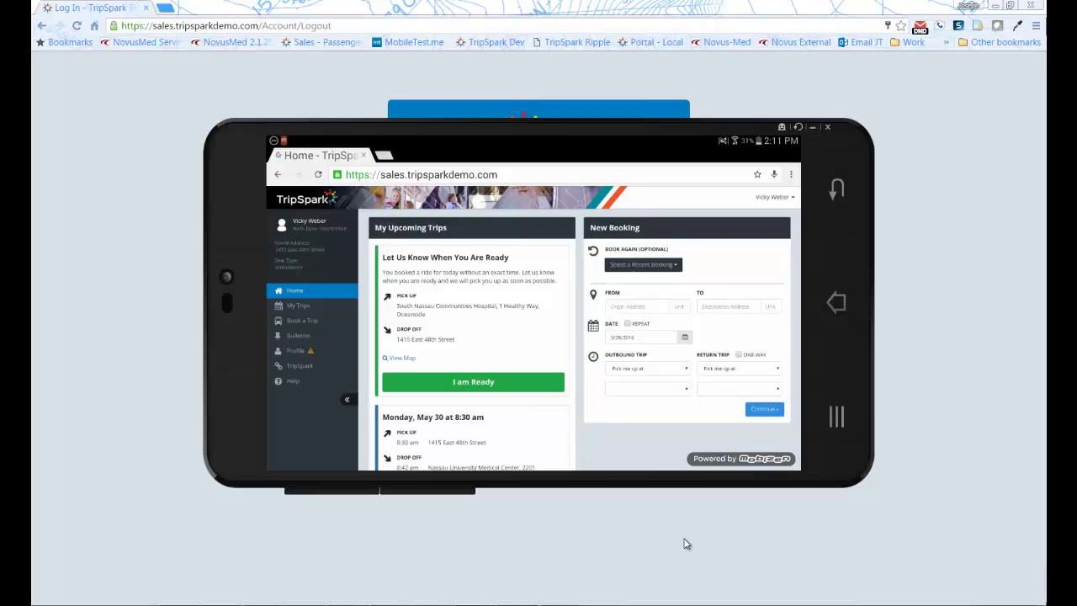
pyautogui.click(686, 543)
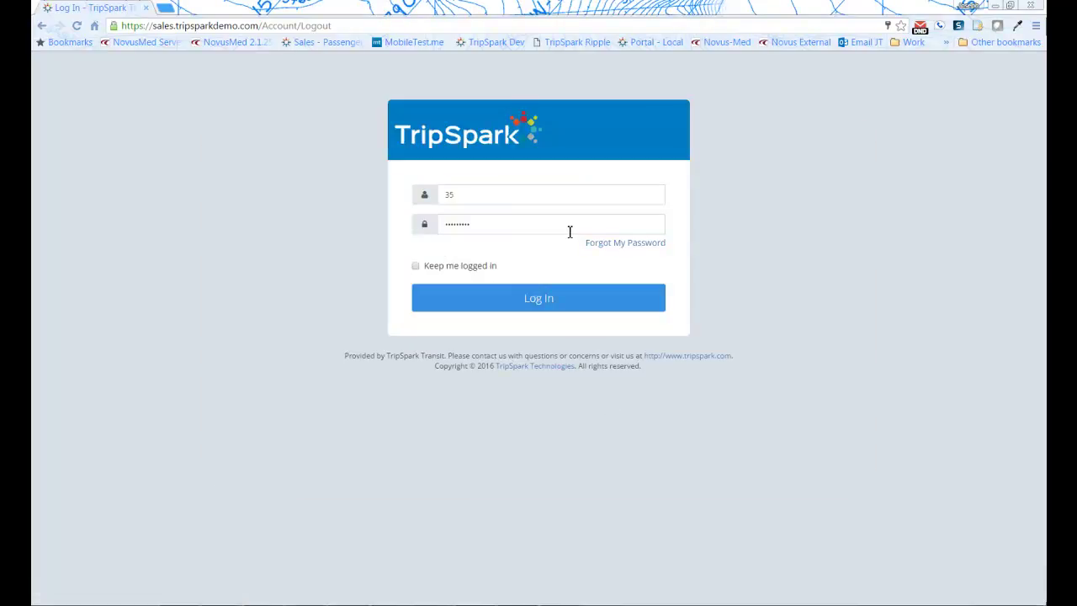
pyautogui.click(562, 305)
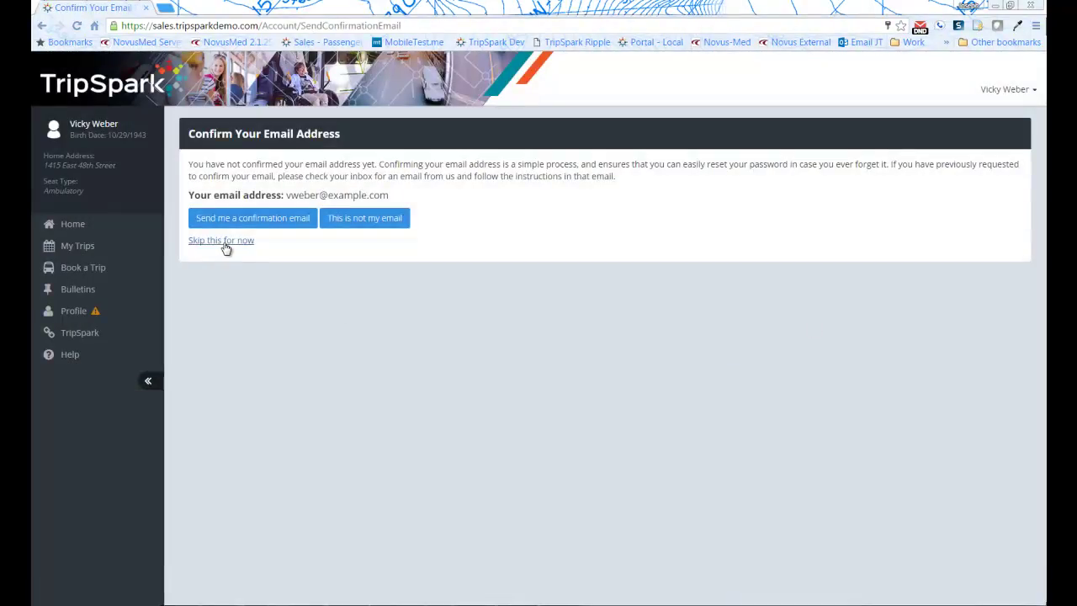
# Skip email confirmation, dismiss the low-battery notice, and bring up the 'I am Ready' confirmation for today's trip
pyautogui.click(221, 241)
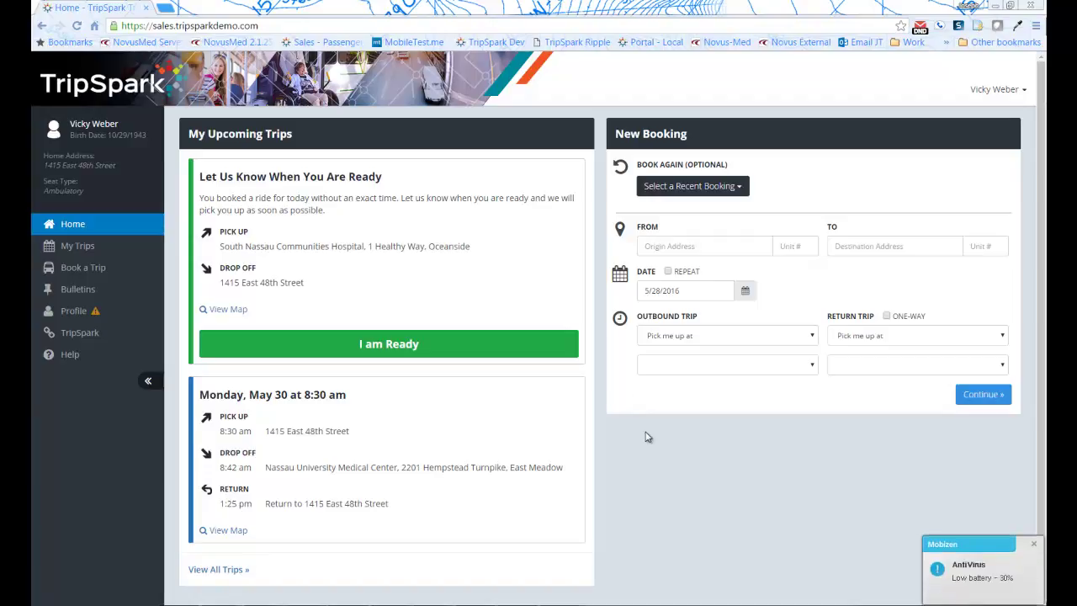
pyautogui.click(1028, 551)
pyautogui.click(886, 346)
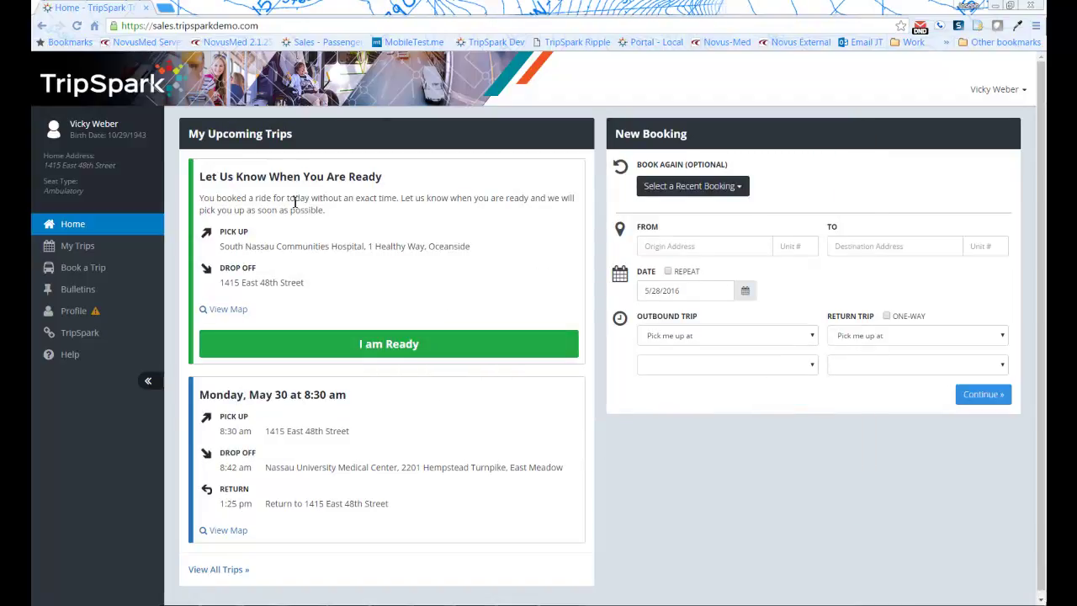
pyautogui.click(403, 355)
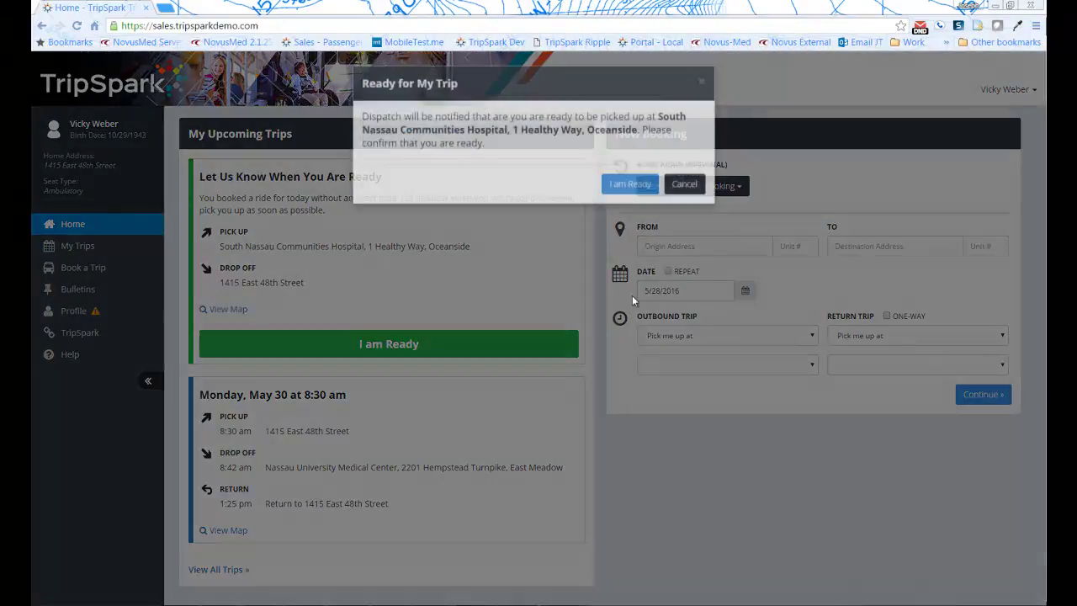
# Confirm readiness for pickup, check the approaching vehicle's details, and glance at recent bookings
pyautogui.click(633, 189)
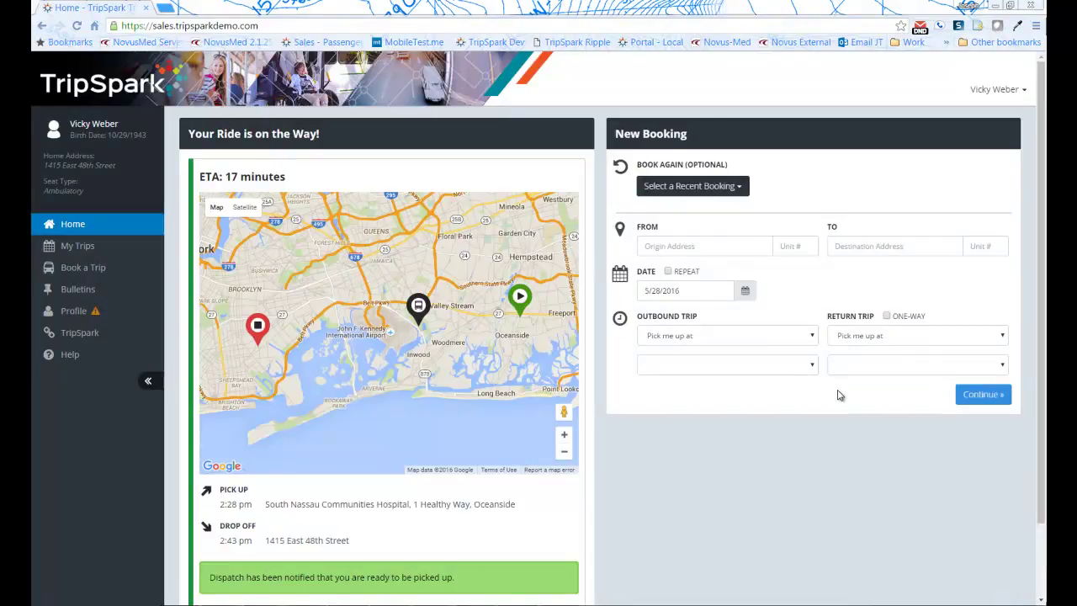
pyautogui.click(413, 313)
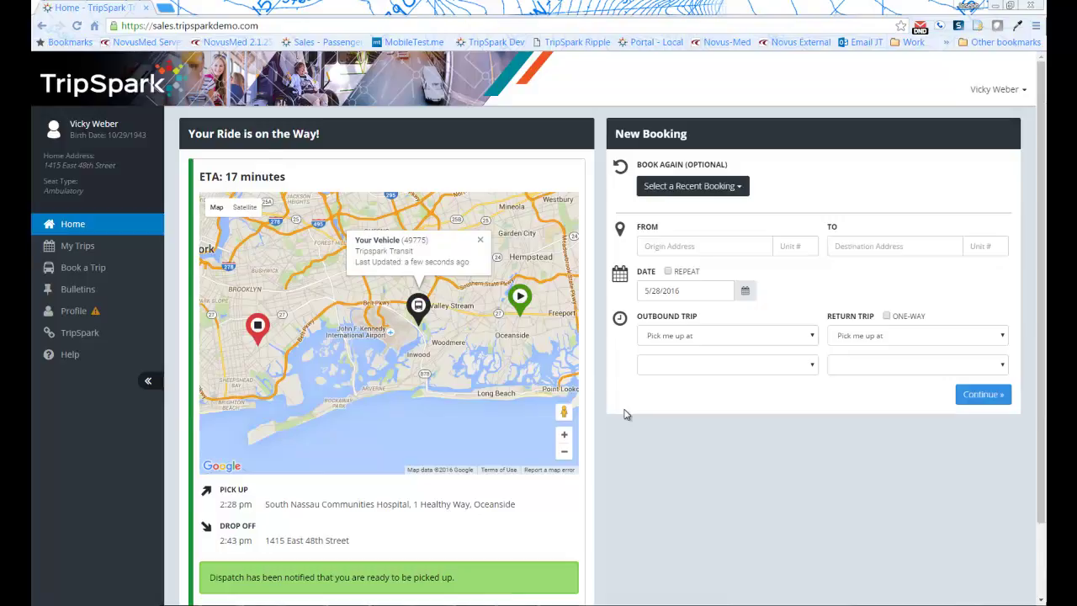
pyautogui.click(480, 241)
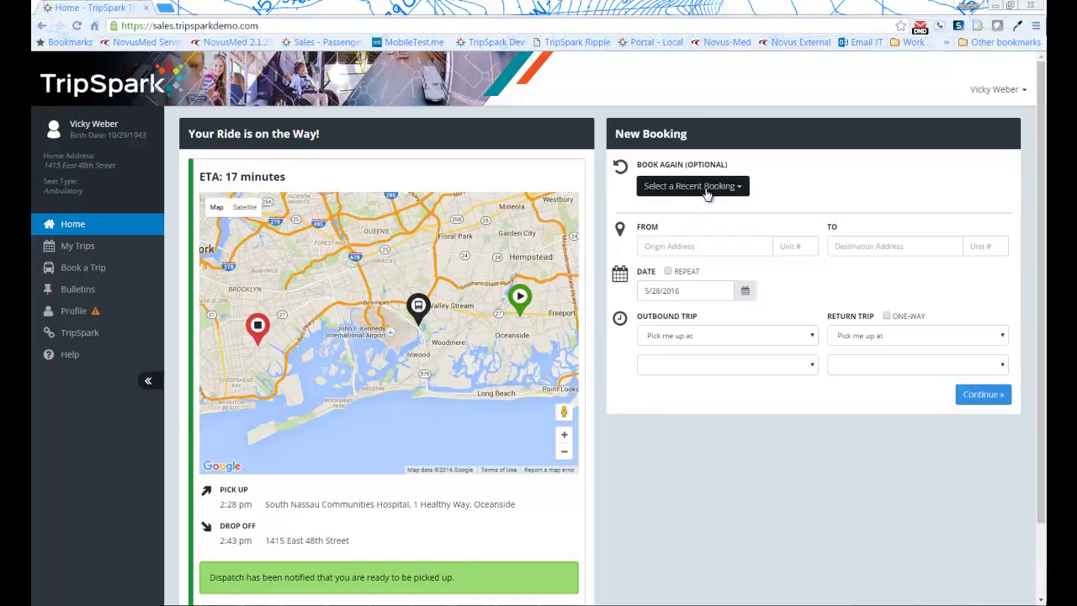
pyautogui.click(706, 189)
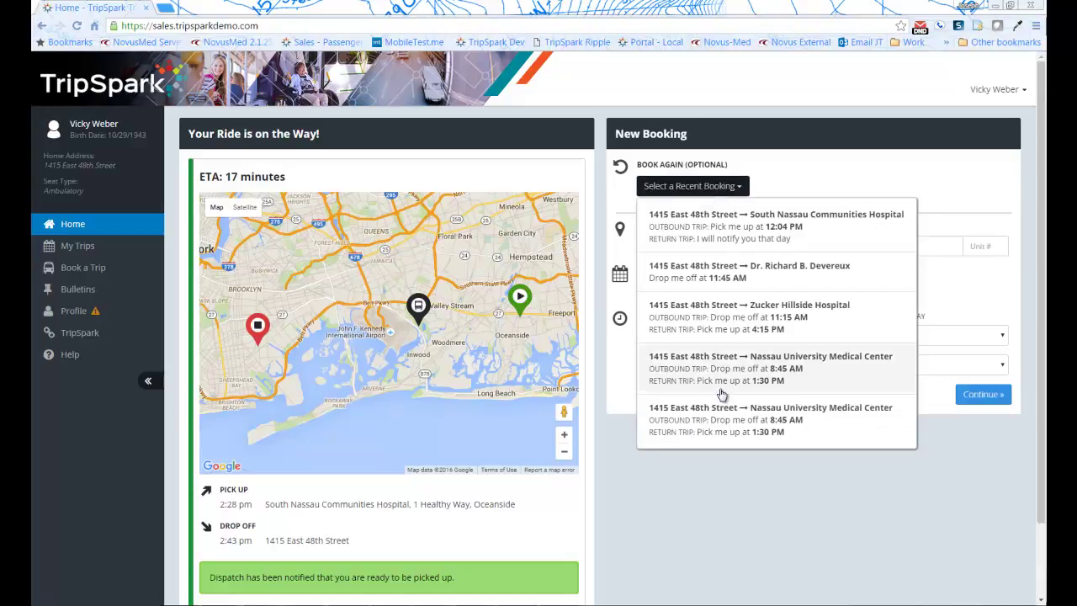
pyautogui.click(757, 466)
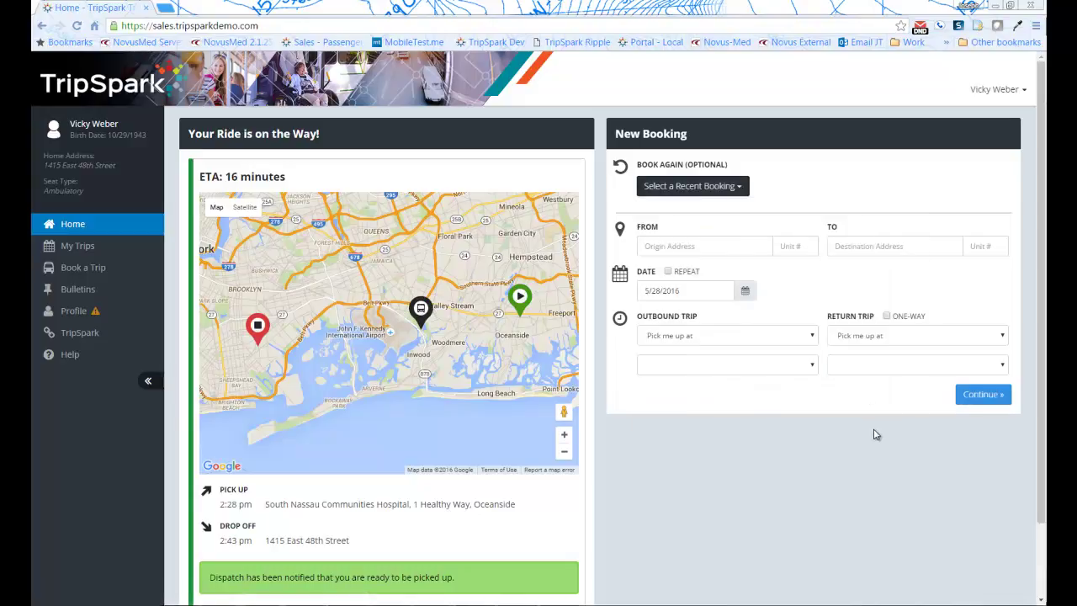
# Open My Trips and view the trips for May 20, May 25 and May 31
pyautogui.click(91, 250)
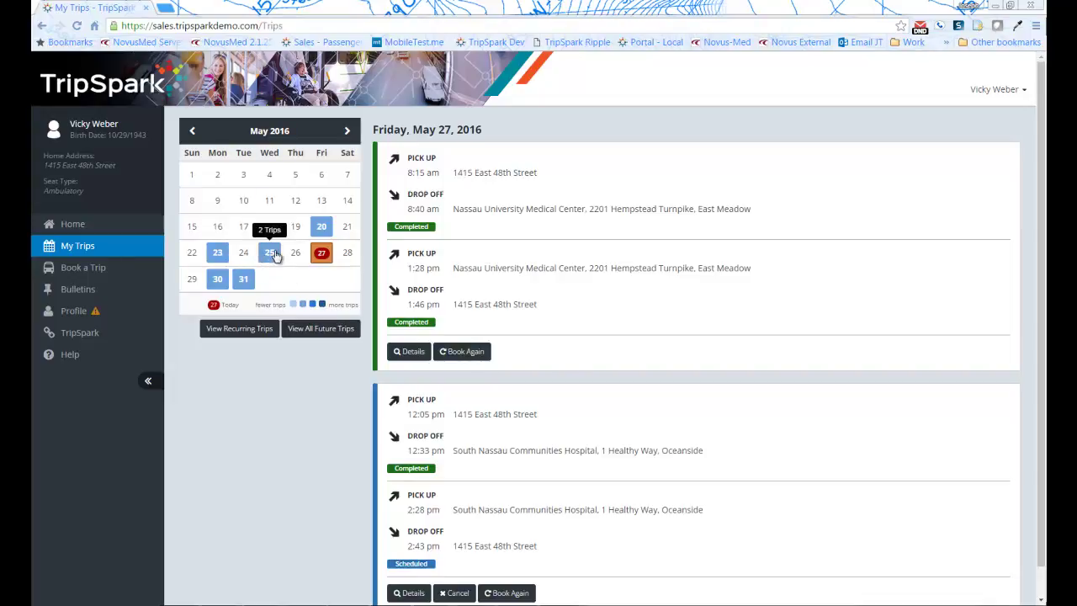
pyautogui.click(321, 229)
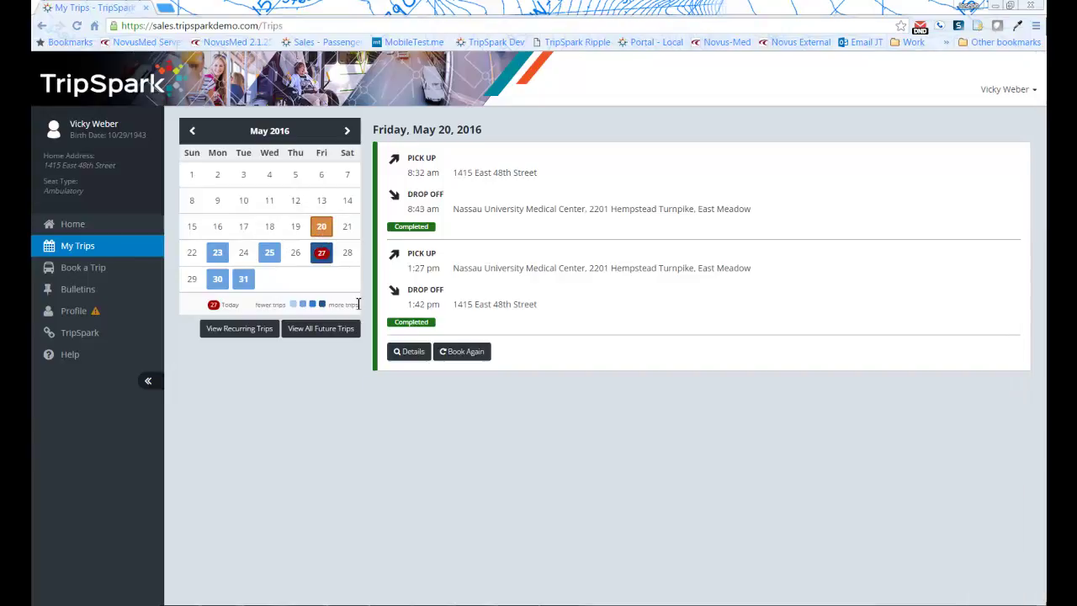
pyautogui.click(269, 253)
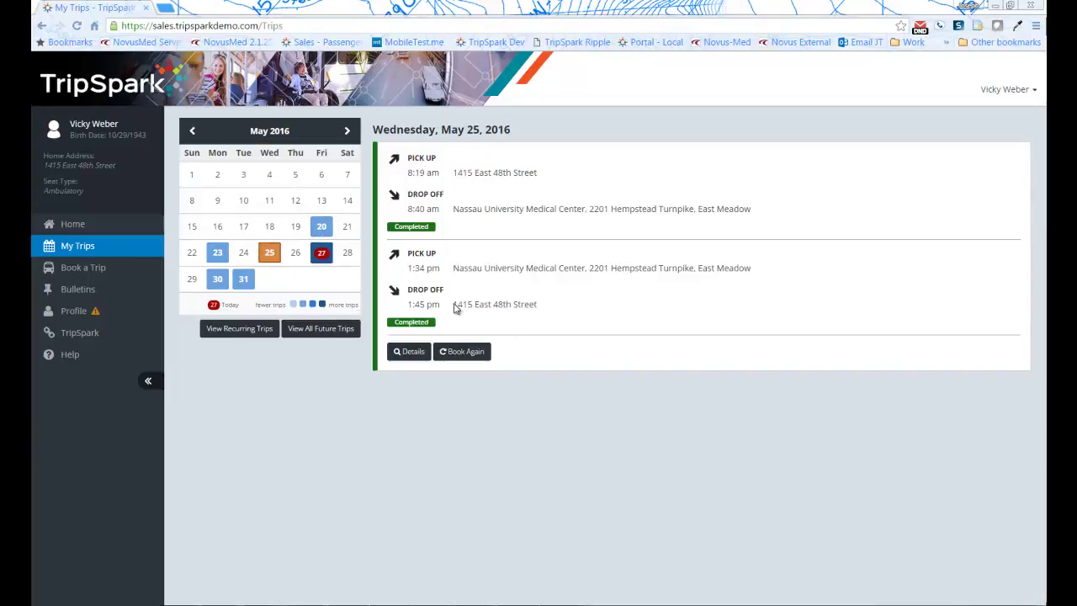
pyautogui.click(244, 278)
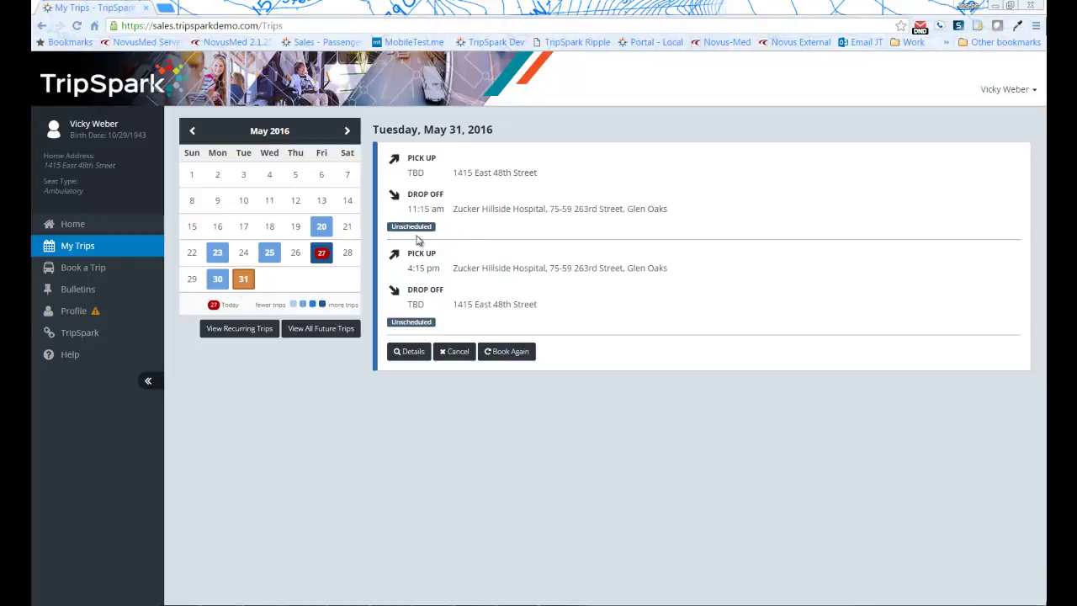
# Back out of cancelling the May 31 trips, then view and close their details
pyautogui.click(451, 351)
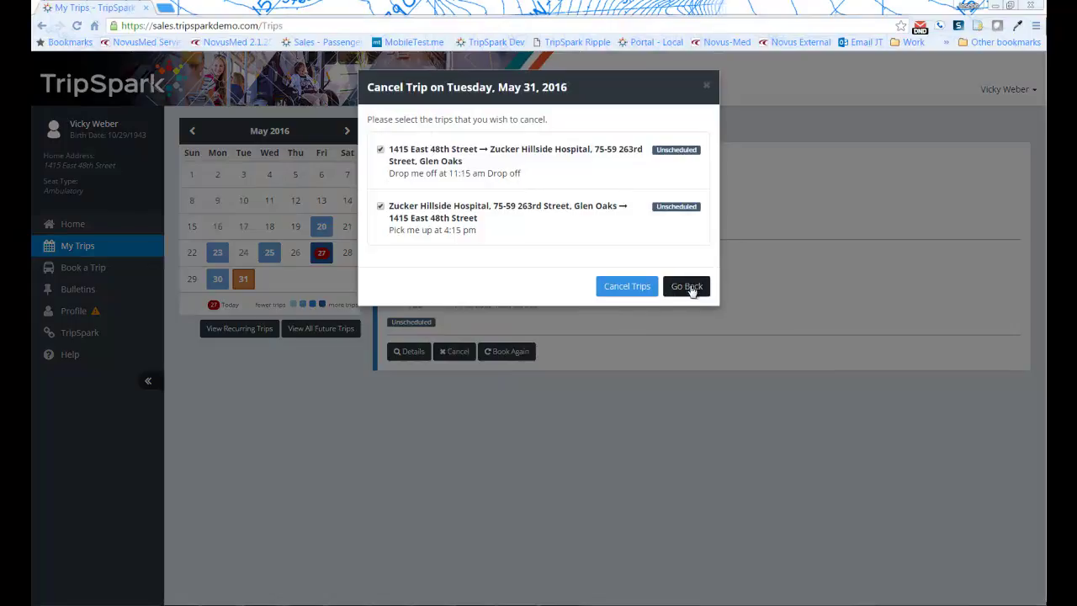
pyautogui.click(709, 87)
pyautogui.click(409, 352)
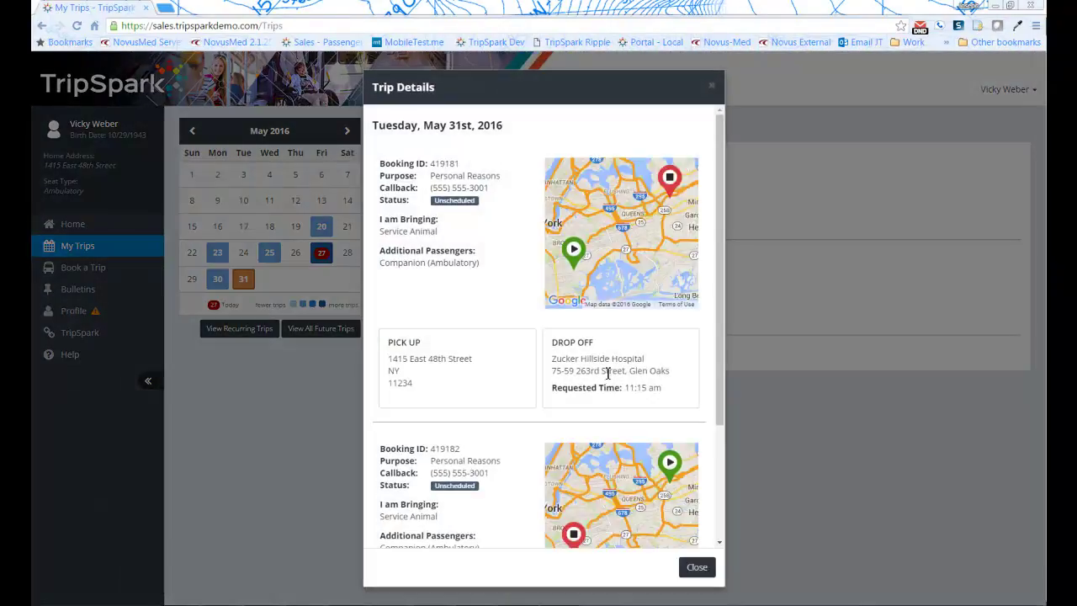
pyautogui.click(697, 566)
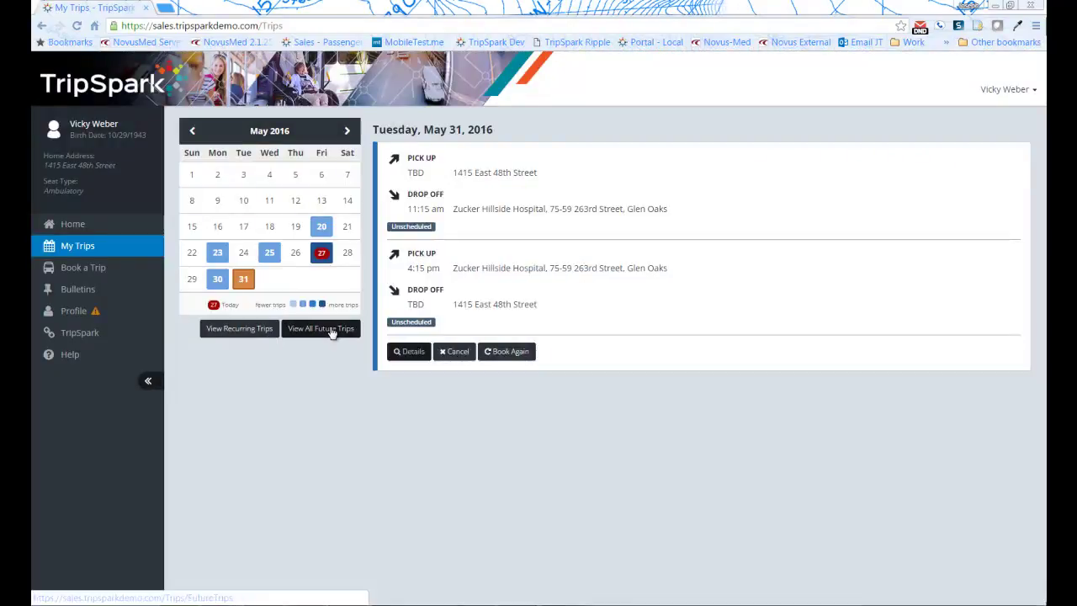
# Start a new booking with Hospital for Special Surgery, 535 East 70th Street, as the origin
pyautogui.click(108, 271)
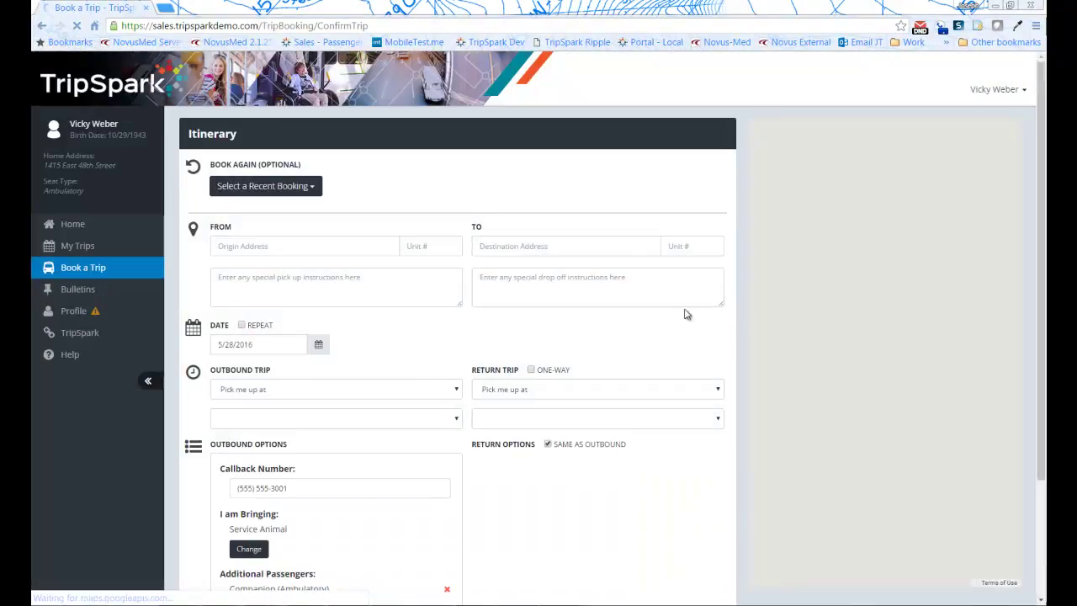
pyautogui.click(317, 193)
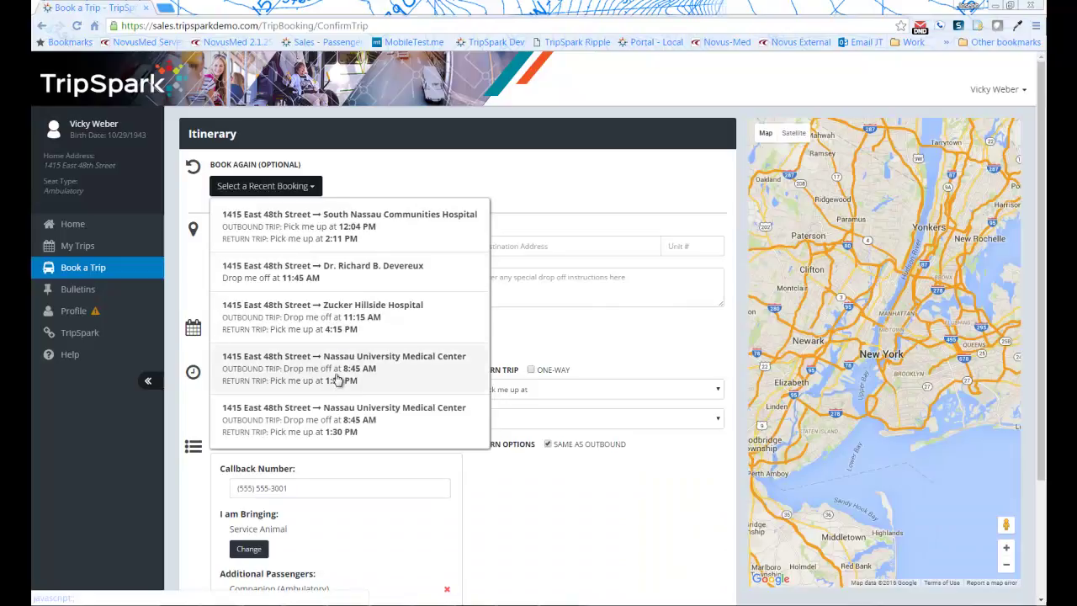
pyautogui.click(539, 169)
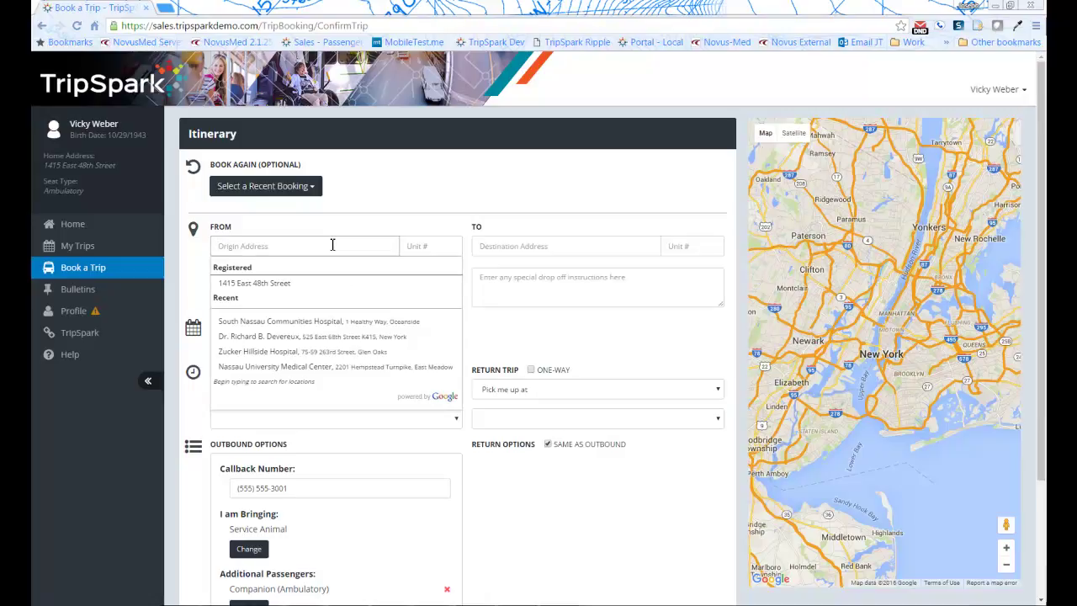
pyautogui.write('hospital')
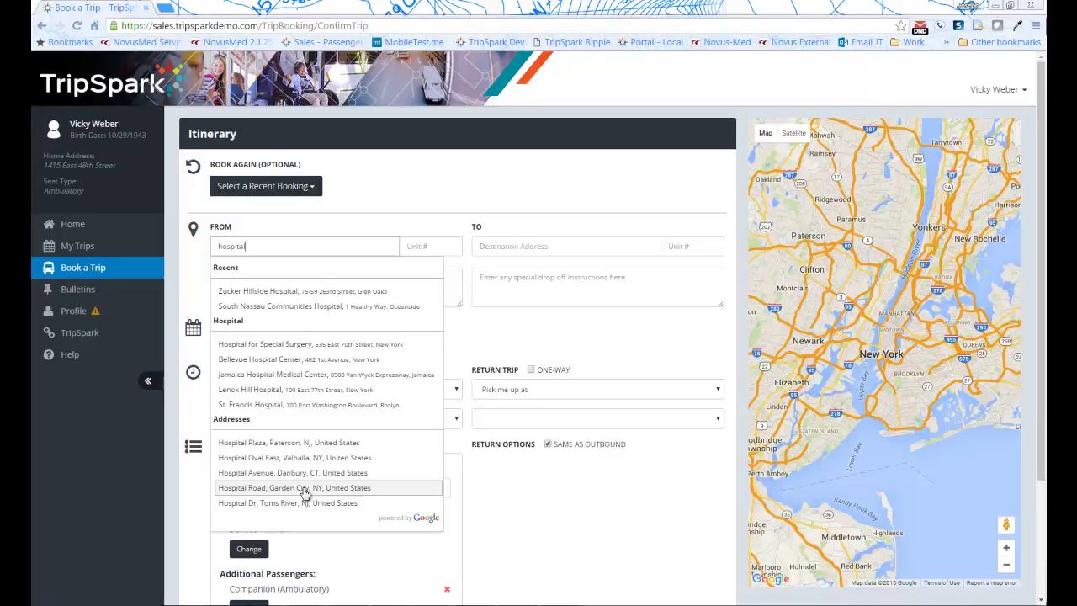
pyautogui.click(331, 344)
pyautogui.click(558, 249)
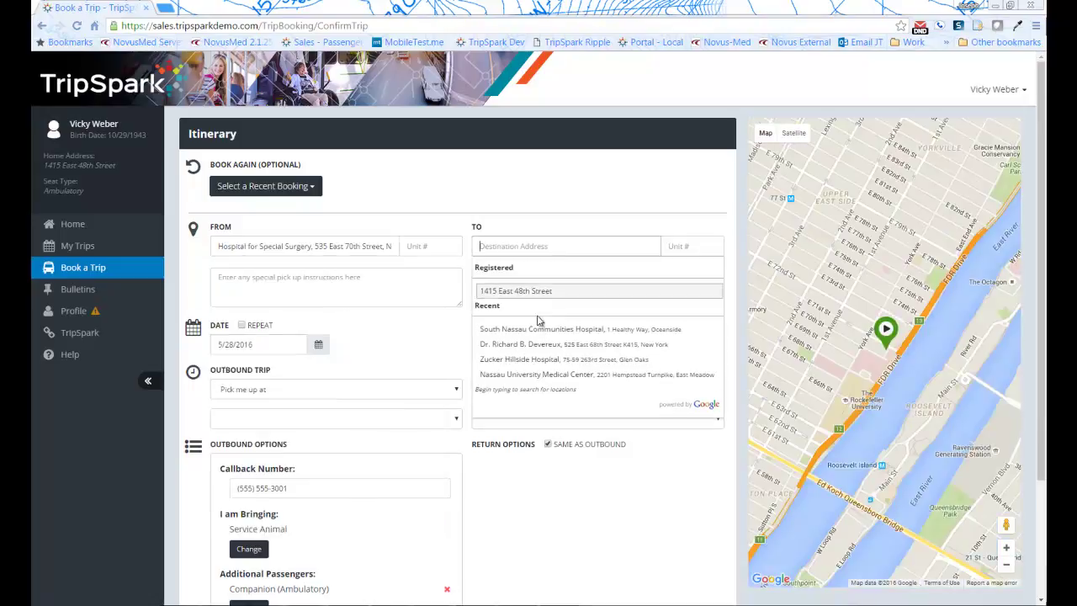
# Set the destination to South Nassau Communities Hospital and the trip date to June 1, 2016
pyautogui.click(538, 339)
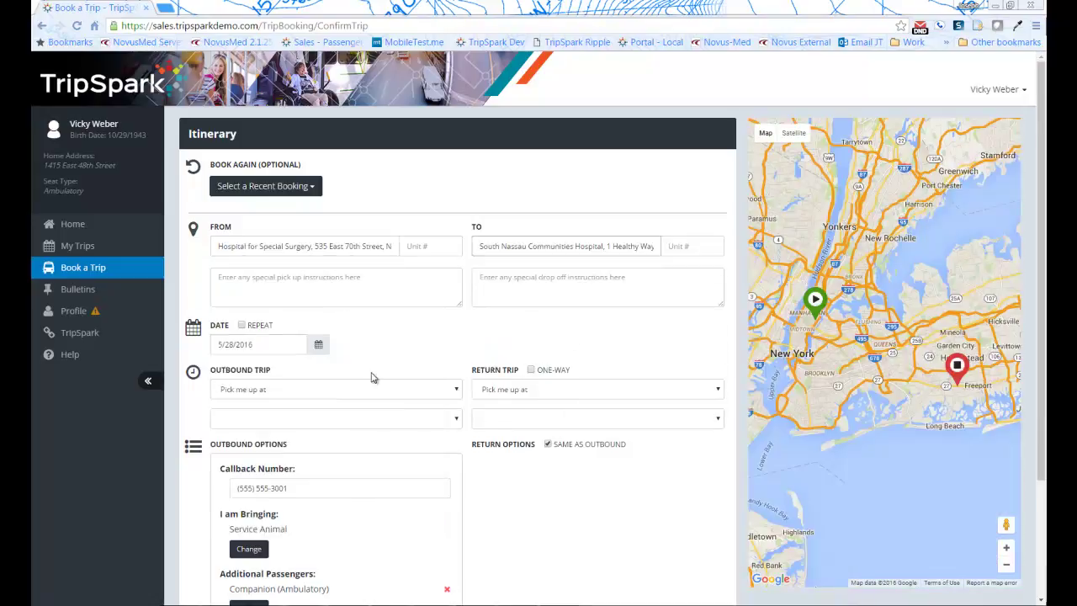
pyautogui.click(319, 344)
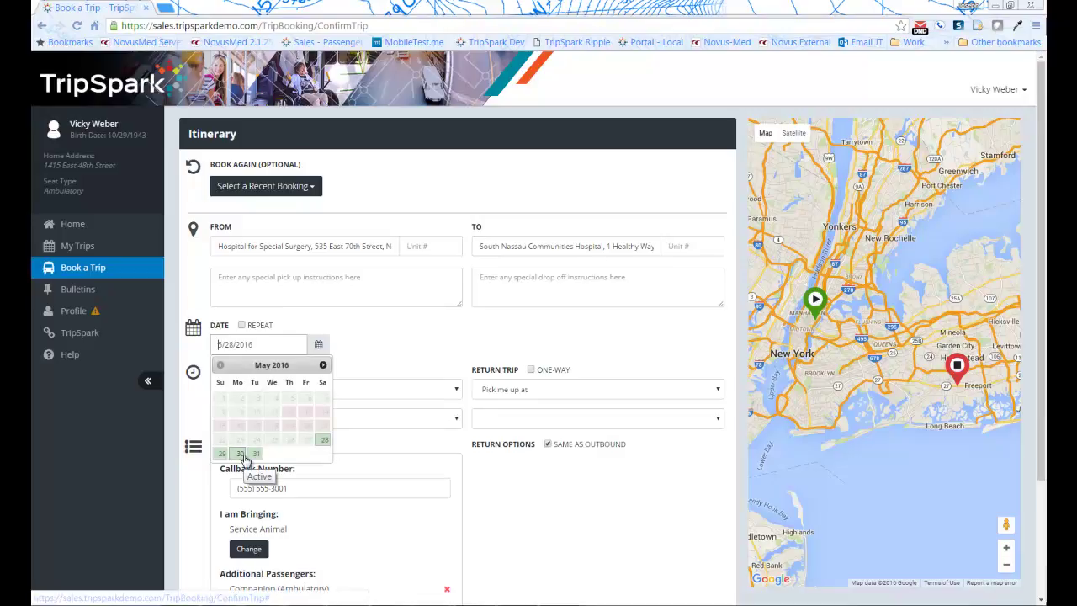
pyautogui.click(323, 366)
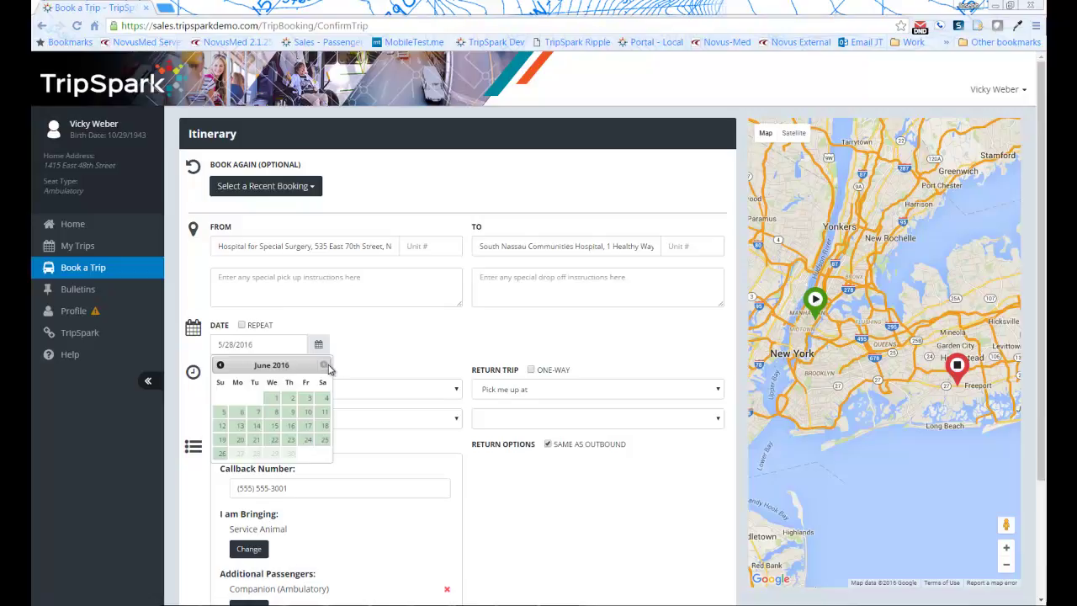
pyautogui.click(274, 400)
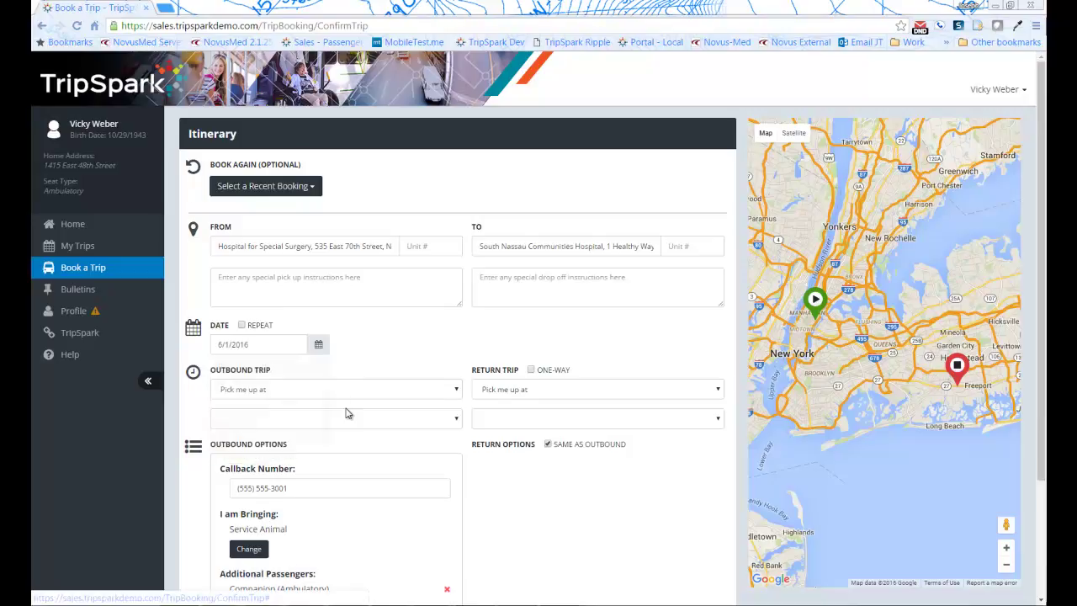
# Make the outbound trip a drop-off at 10:00 am
pyautogui.scroll(-3, 413, 328)
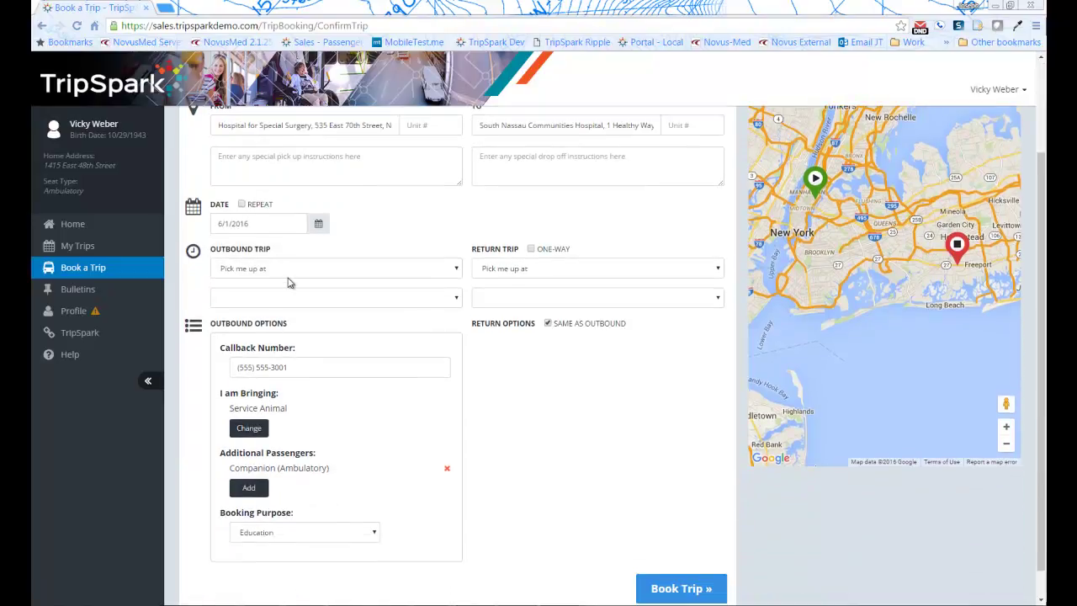
pyautogui.click(293, 269)
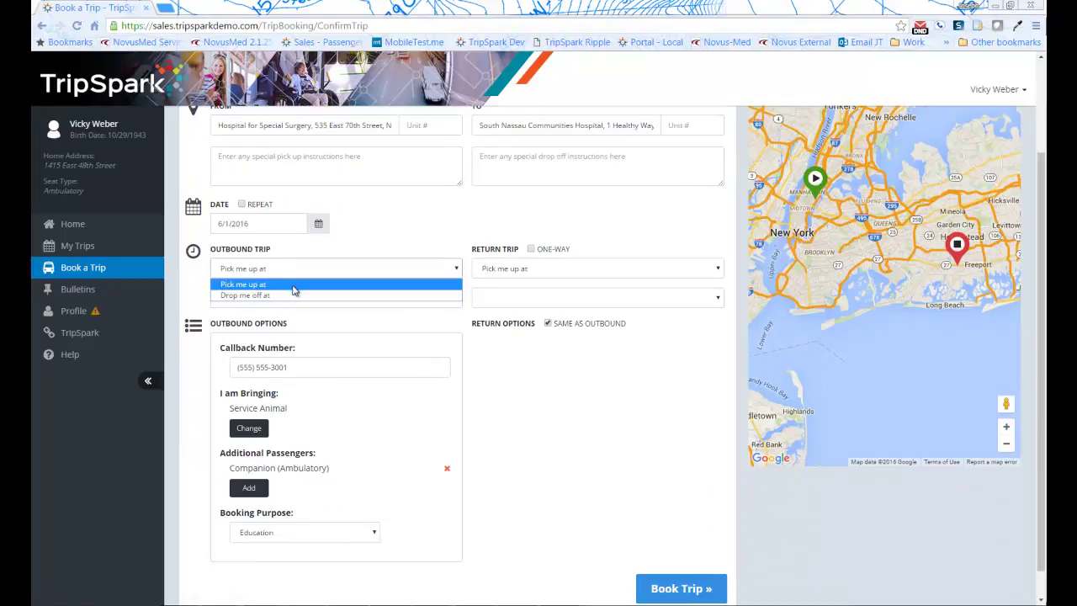
pyautogui.click(294, 294)
pyautogui.click(340, 299)
pyautogui.scroll(-3, 284, 390)
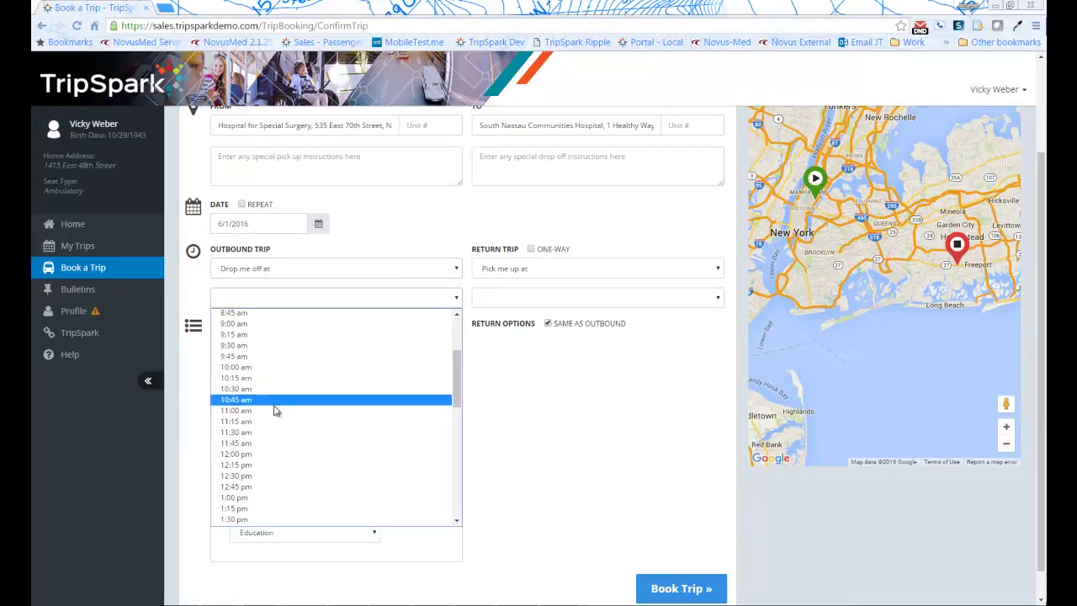
pyautogui.click(281, 362)
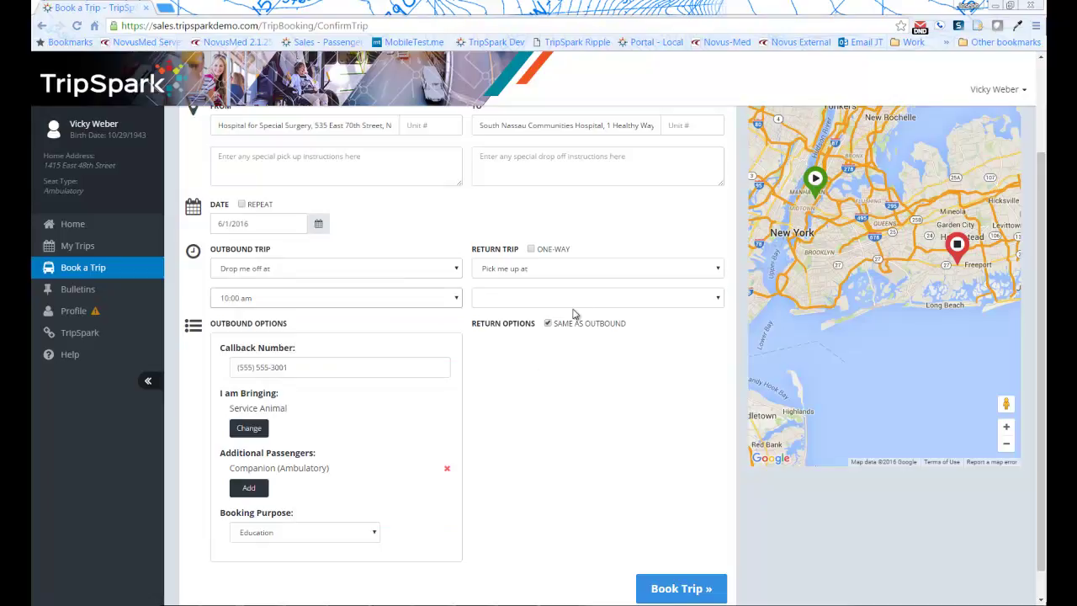
# Set the return trip to 'I will notify you that day', keeping the outbound time at 10:00 am
pyautogui.click(585, 271)
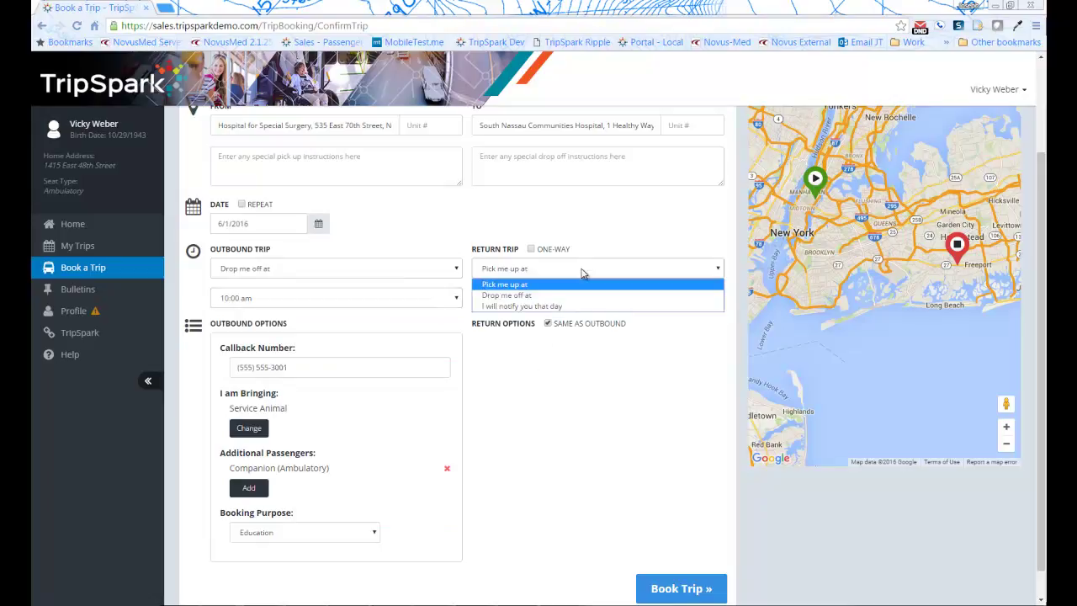
pyautogui.click(524, 306)
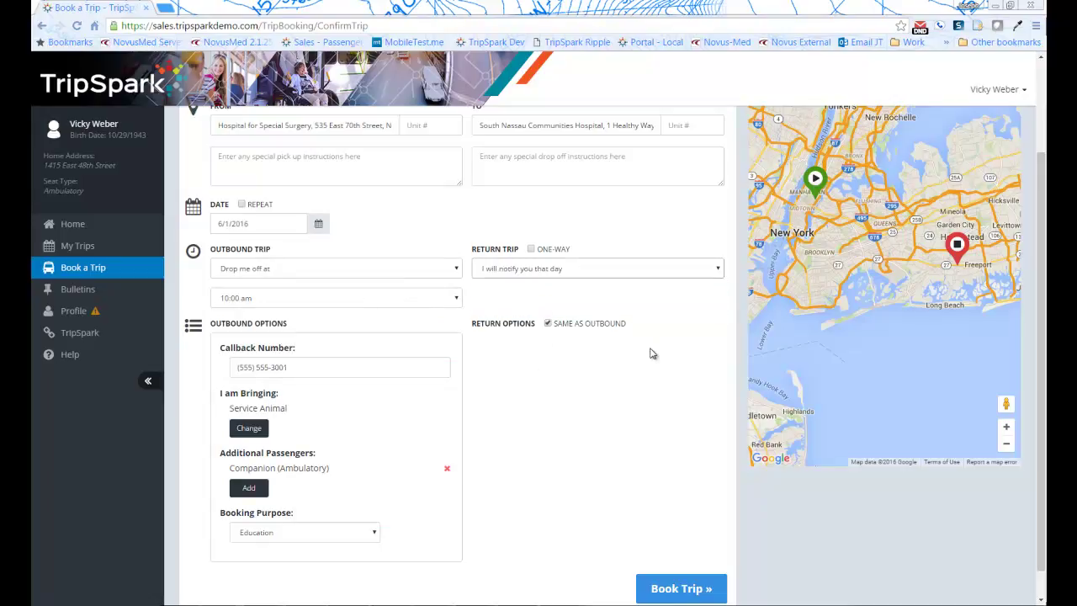
pyautogui.click(459, 305)
pyautogui.scroll(-3, 440, 370)
pyautogui.scroll(3, 428, 432)
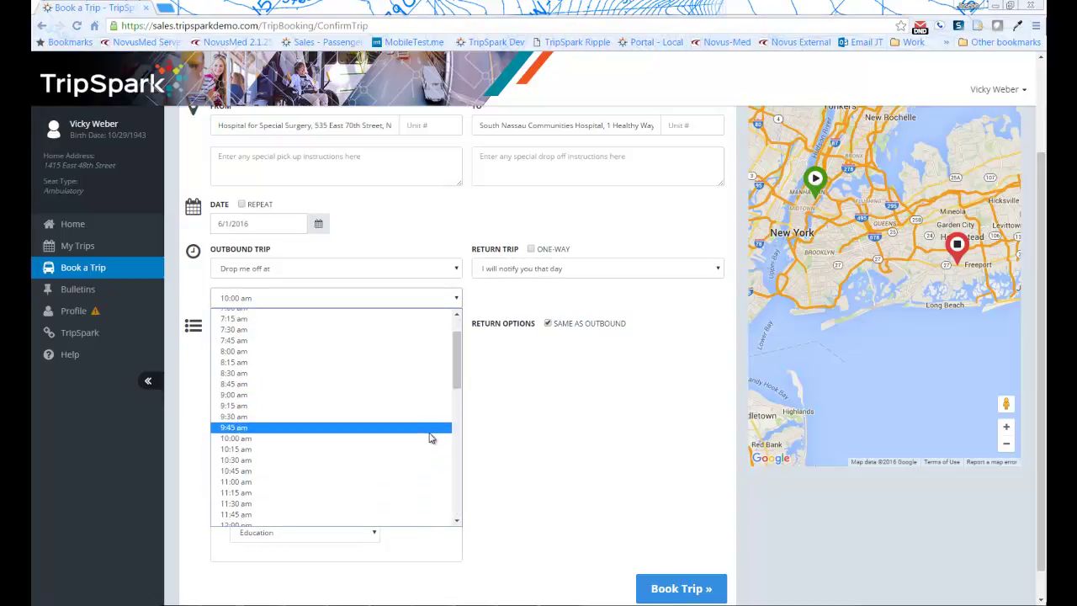
pyautogui.scroll(-3, 384, 401)
pyautogui.scroll(3, 389, 402)
pyautogui.click(569, 404)
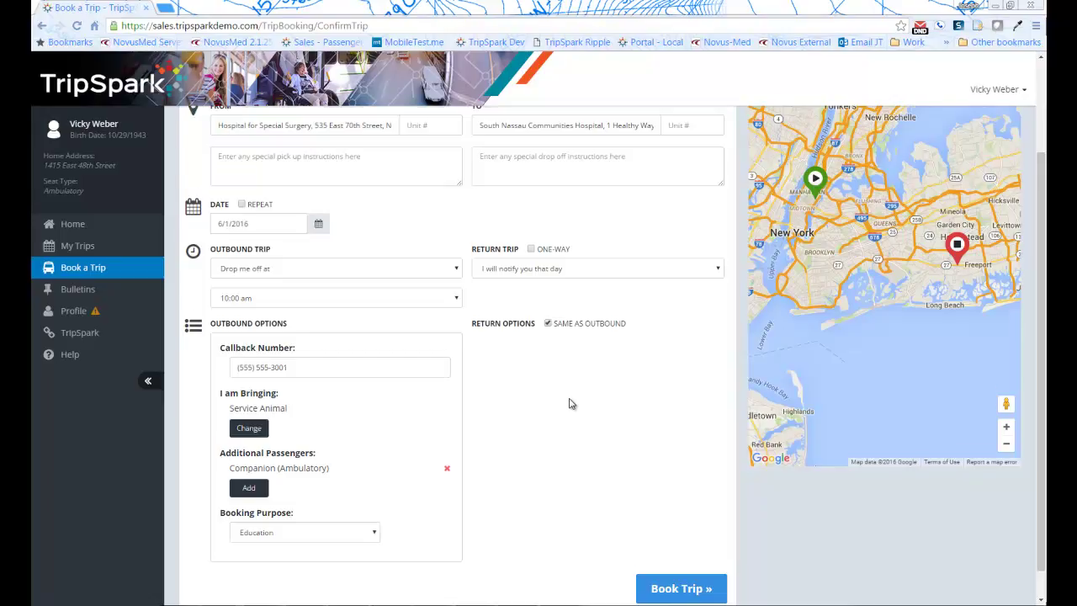
pyautogui.scroll(-1, 569, 404)
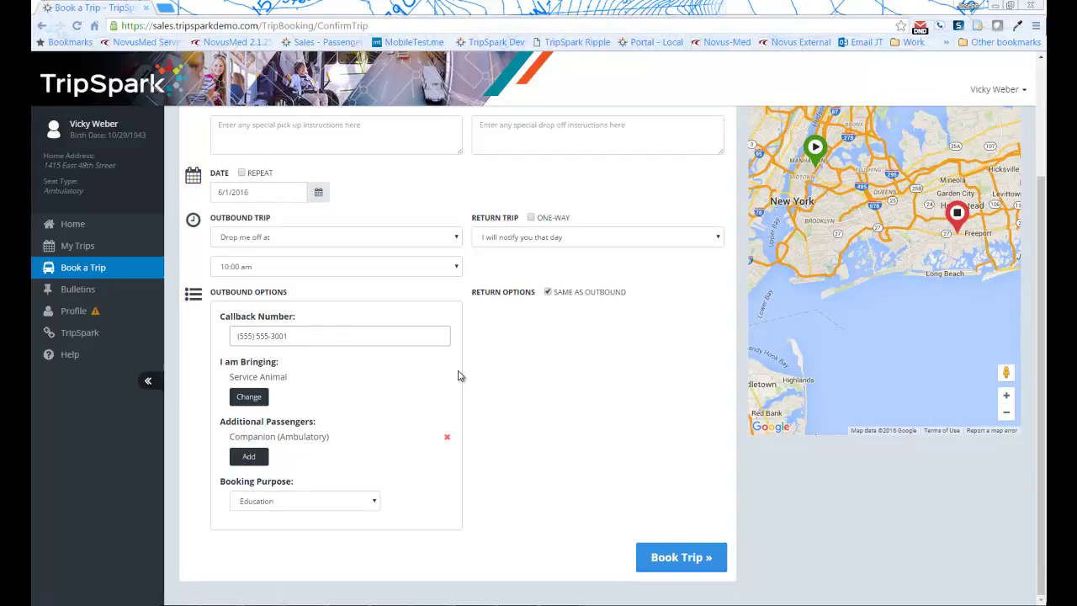
pyautogui.click(252, 395)
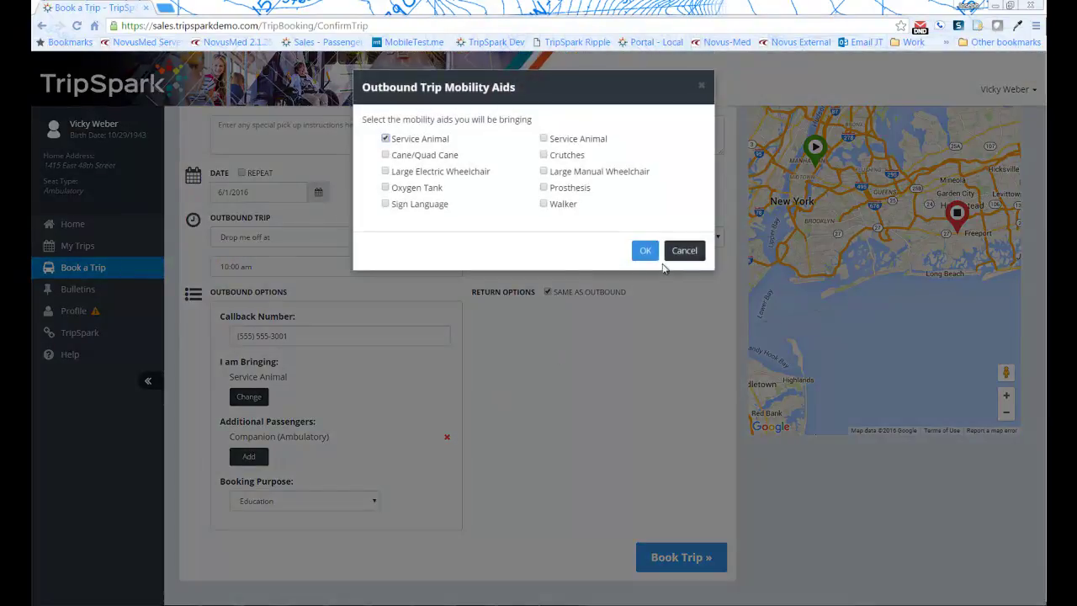
pyautogui.click(684, 250)
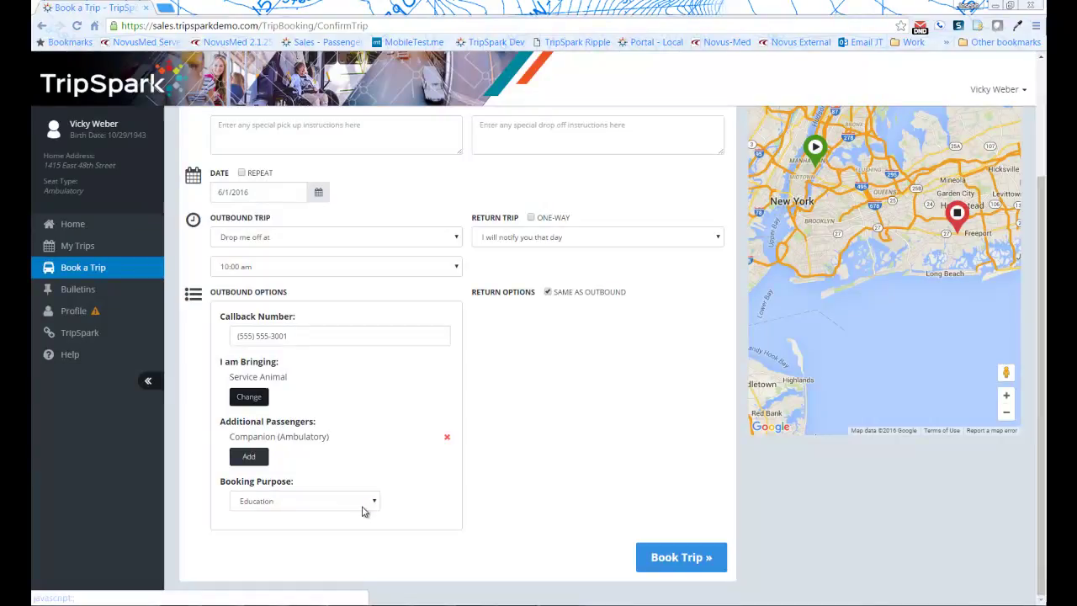
pyautogui.click(547, 295)
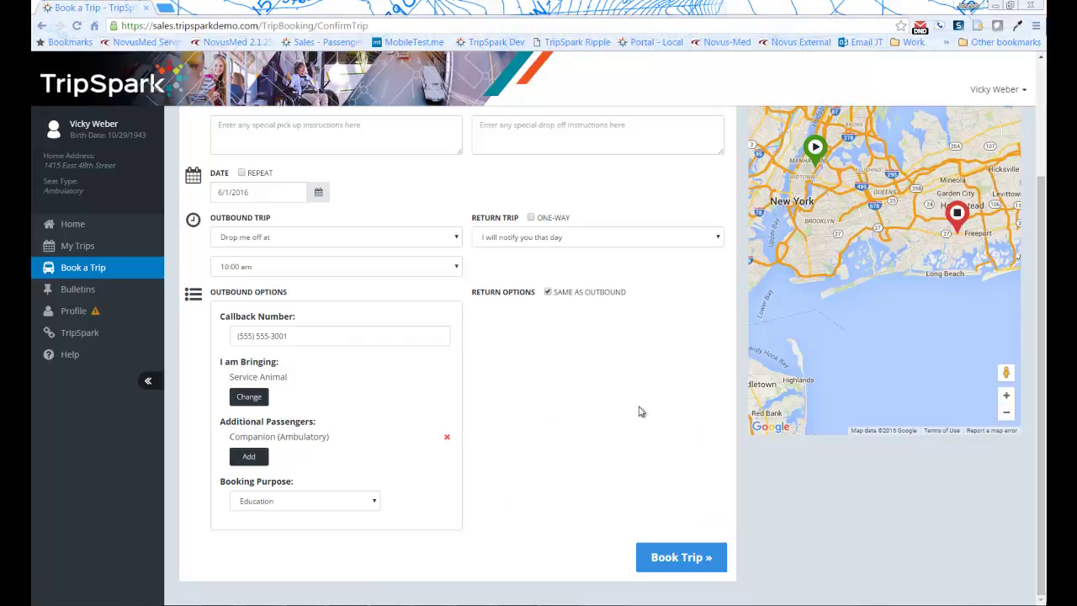
pyautogui.click(678, 556)
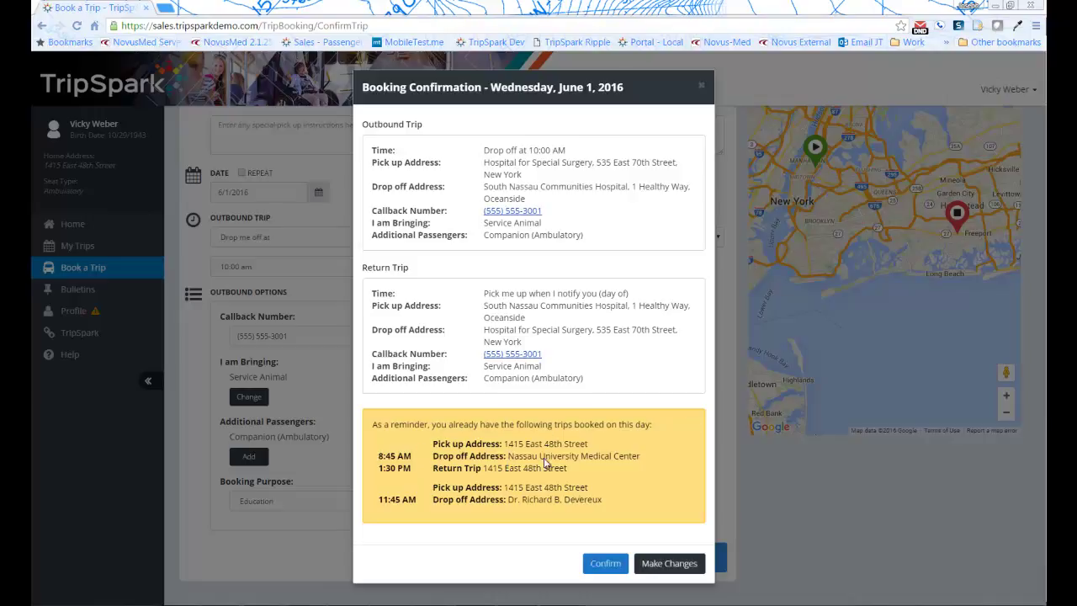
# Confirm the June 1, 2016 booking, close the confirmation, and go to the Bulletins page
pyautogui.click(606, 569)
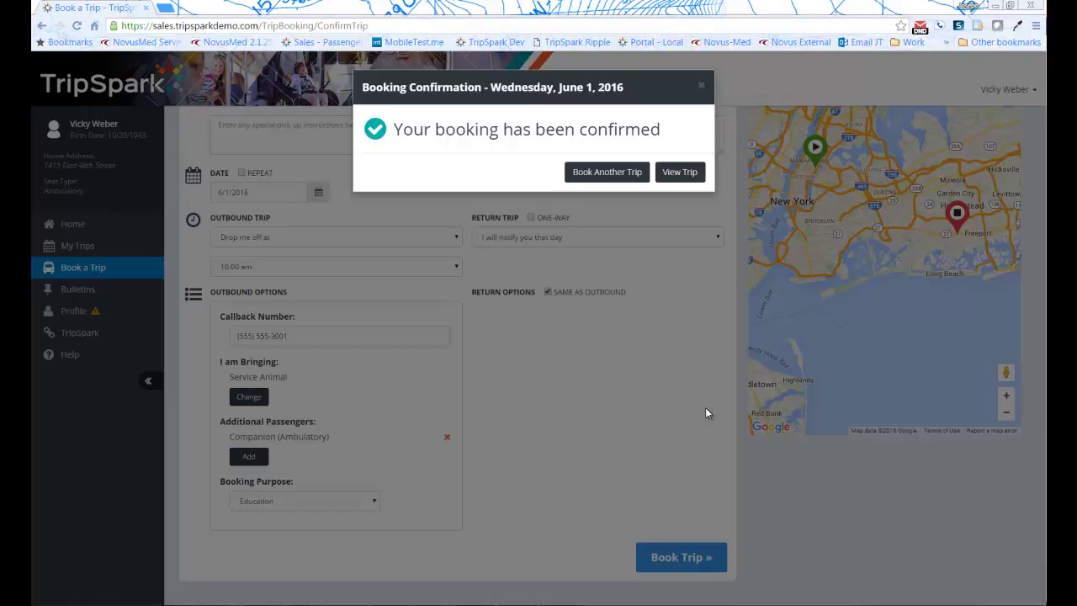
pyautogui.click(702, 85)
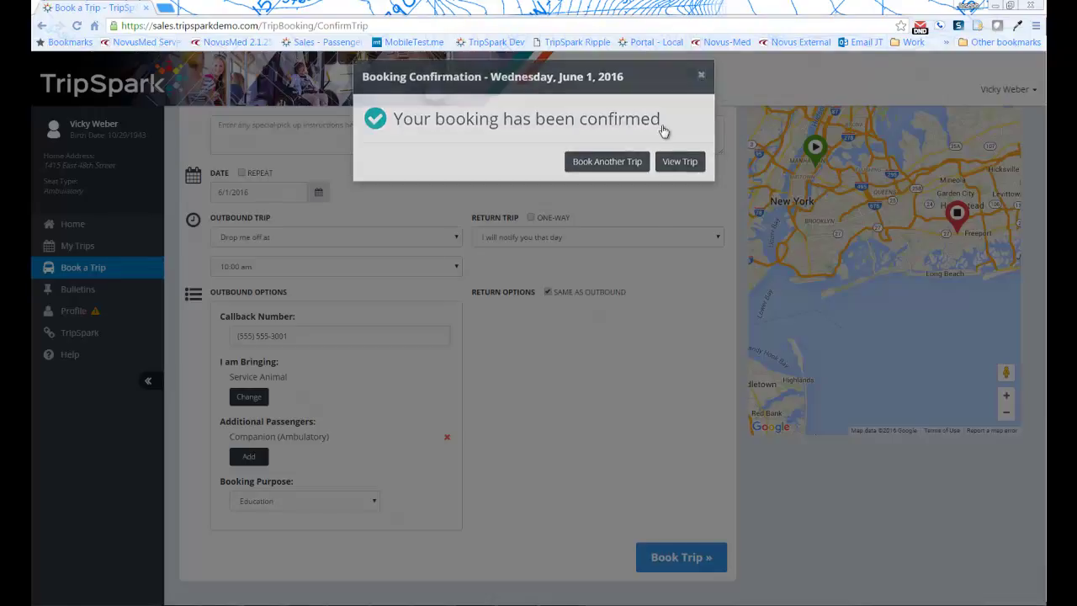
pyautogui.click(115, 290)
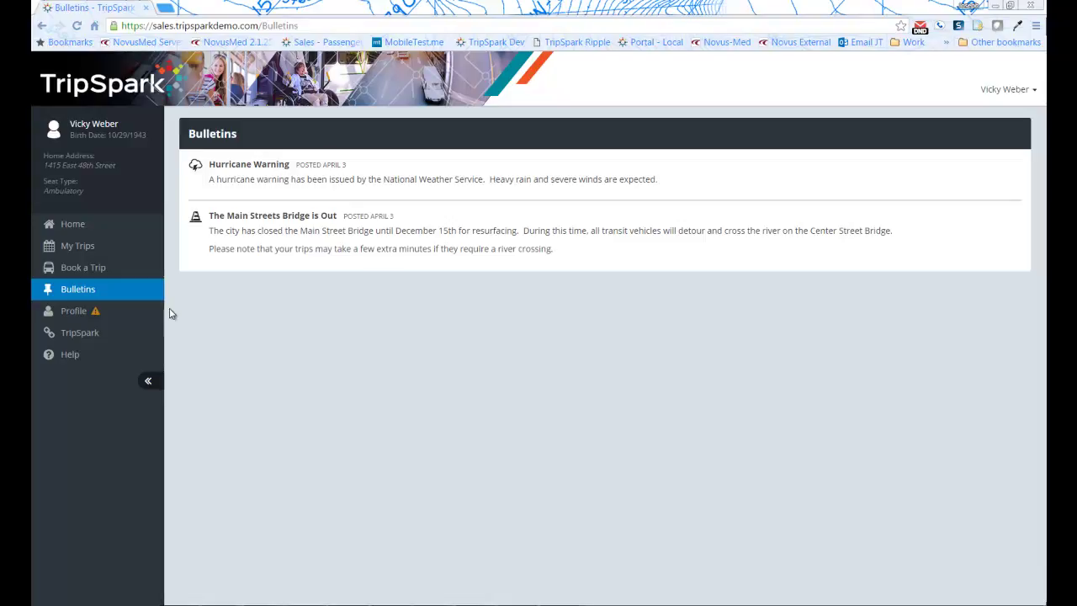
# Open the passenger's Profile page from the left sidebar
pyautogui.click(102, 319)
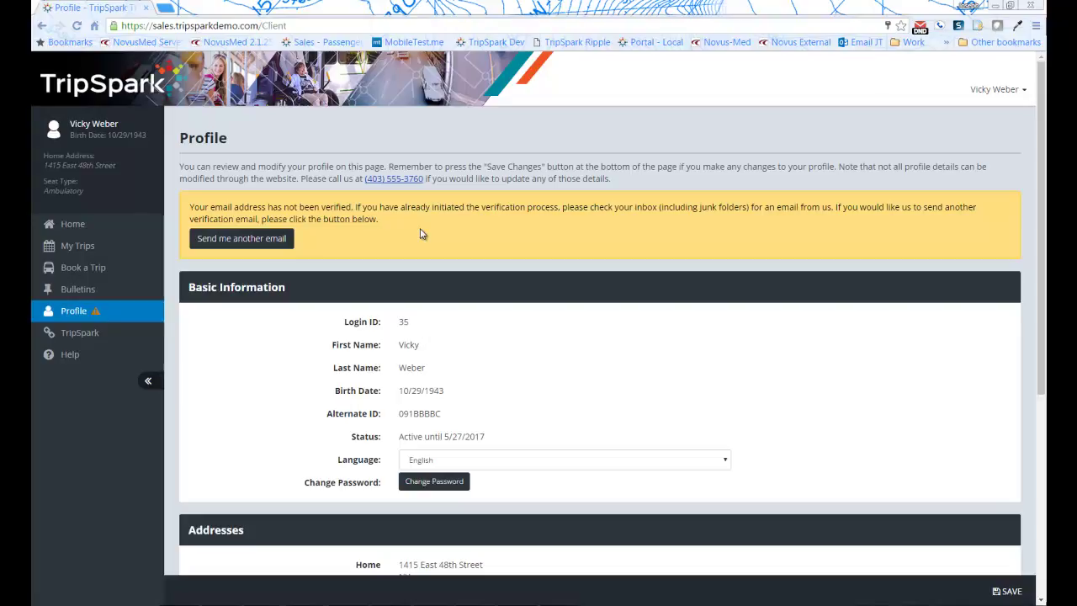
pyautogui.scroll(-1, 412, 299)
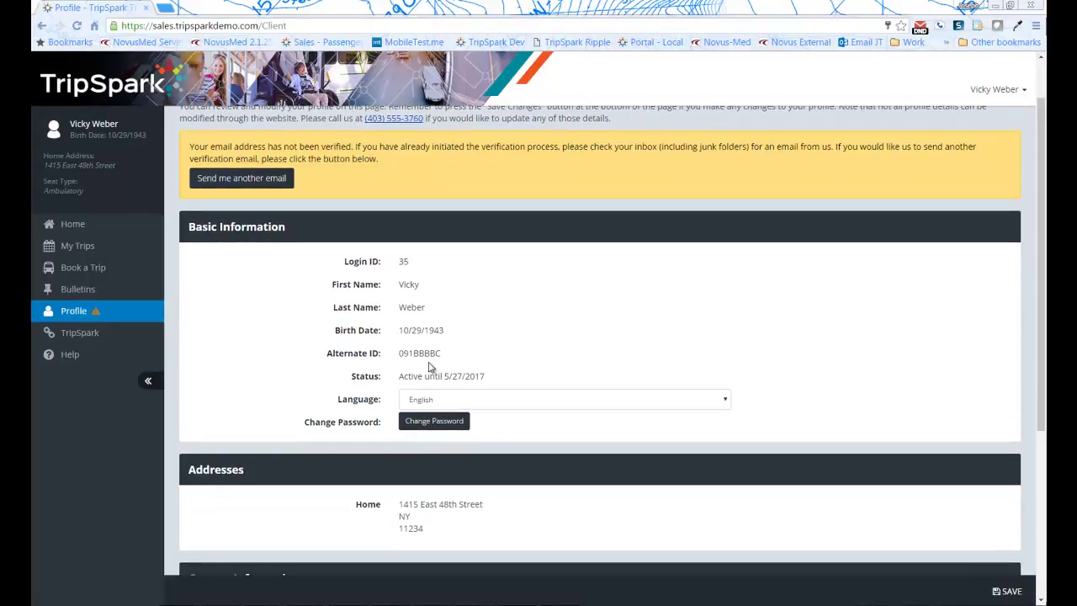
pyautogui.scroll(-1, 580, 426)
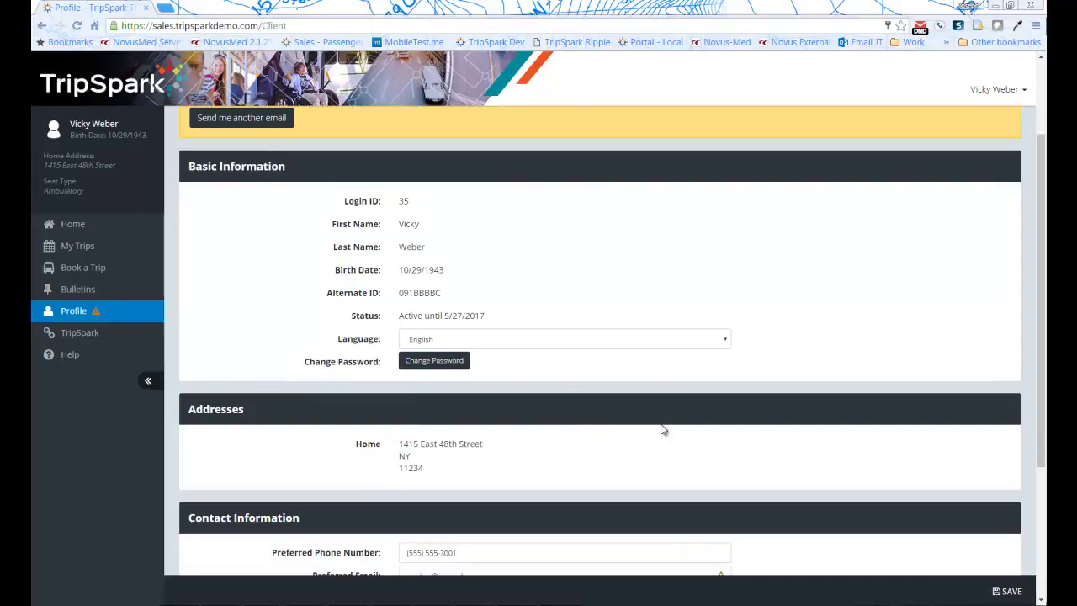
pyautogui.scroll(-1, 678, 429)
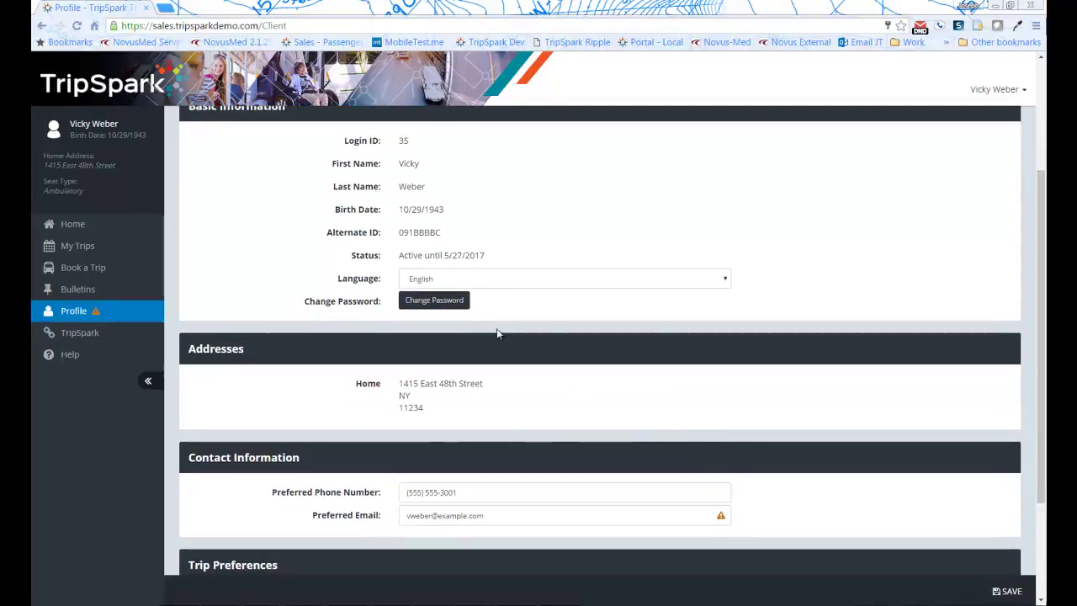
pyautogui.click(549, 283)
pyautogui.click(547, 293)
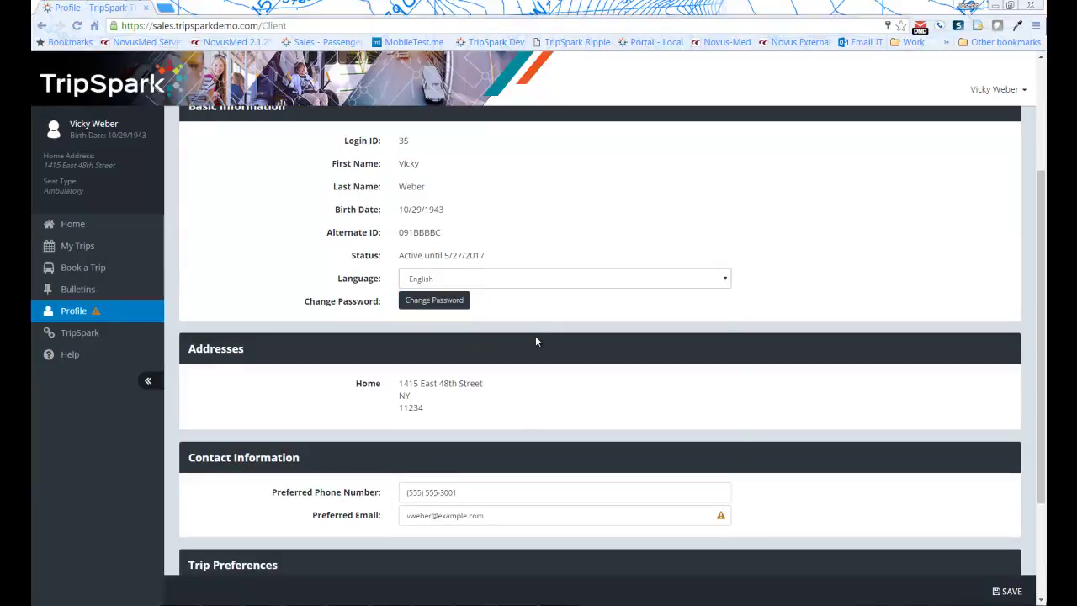
pyautogui.scroll(-1, 454, 395)
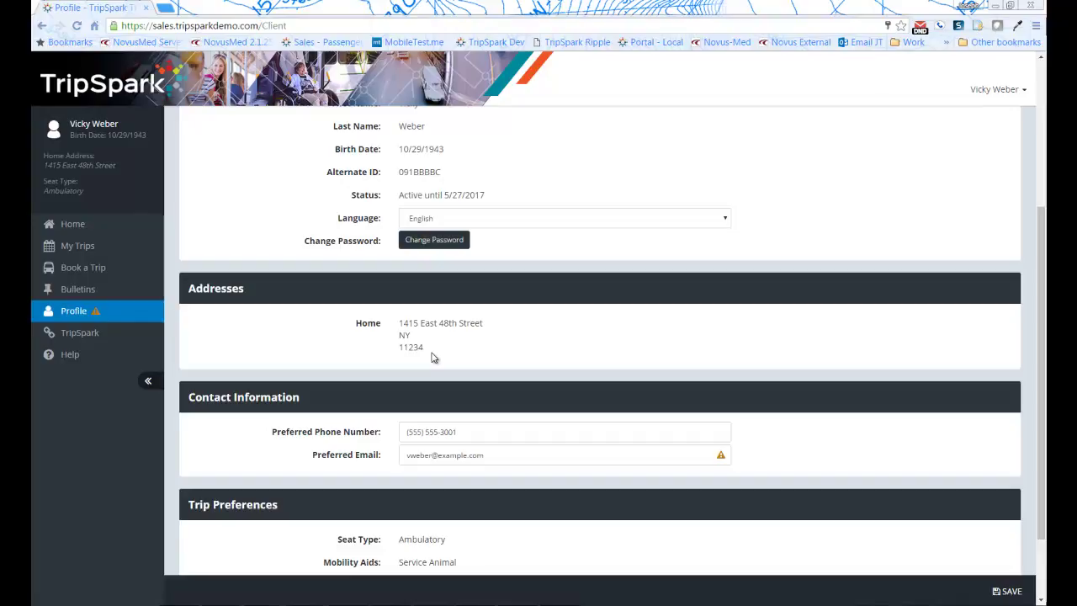
pyautogui.scroll(-1, 412, 353)
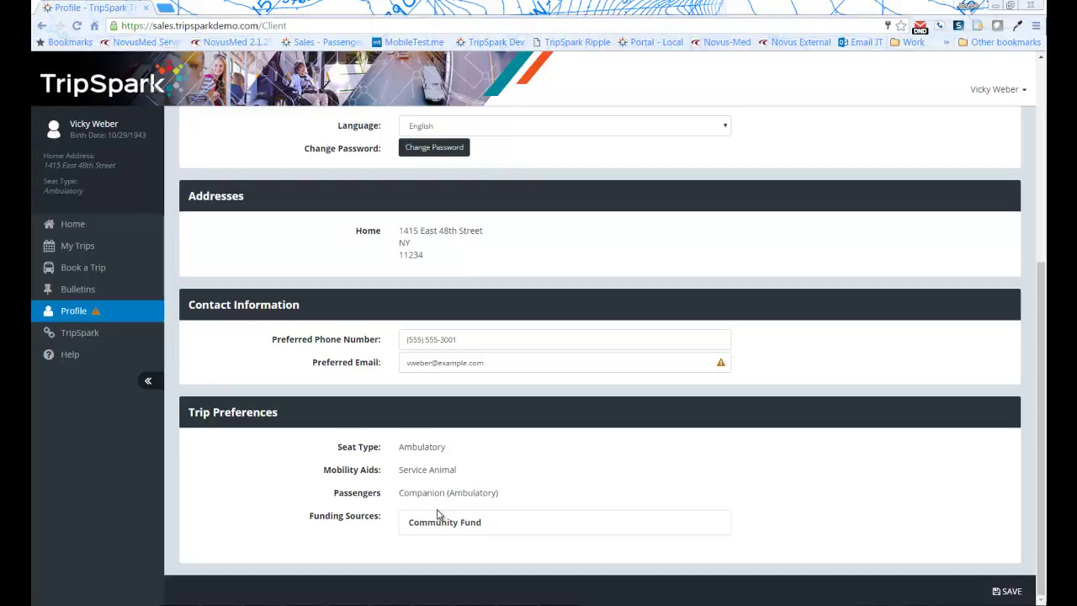
# Close the TripSpark company website tab and return to the Home dashboard showing a 12-minute ETA
pyautogui.click(92, 335)
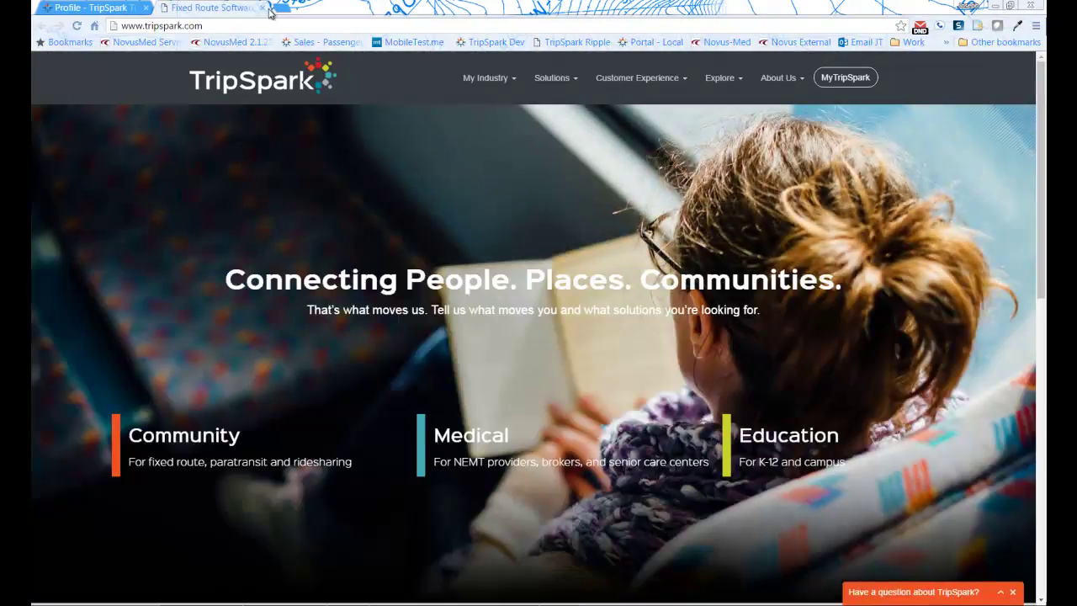
pyautogui.click(263, 8)
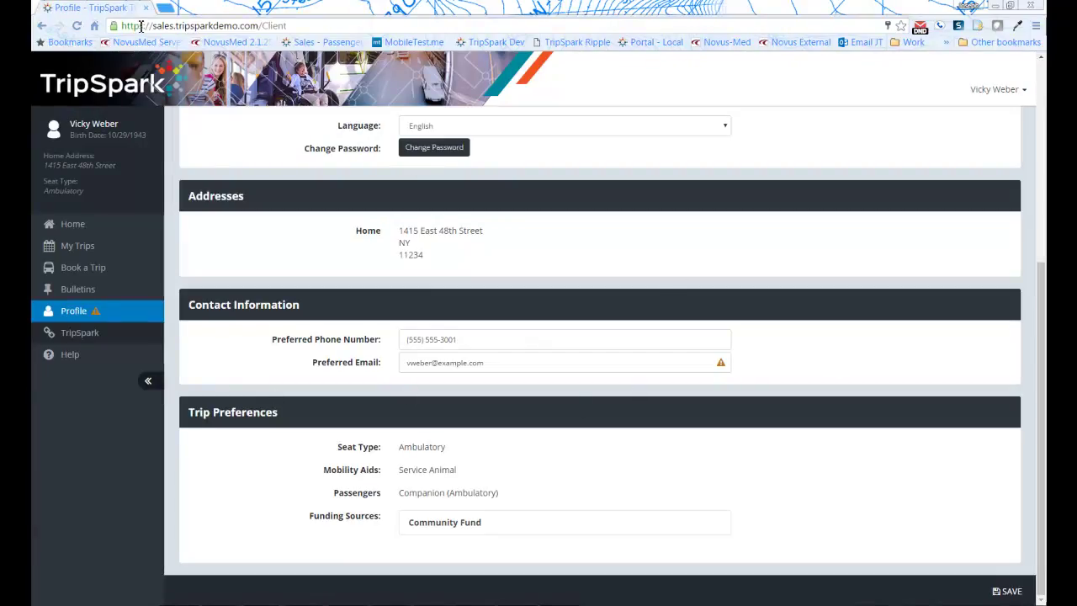
pyautogui.hotkey('ctrl', 'l')
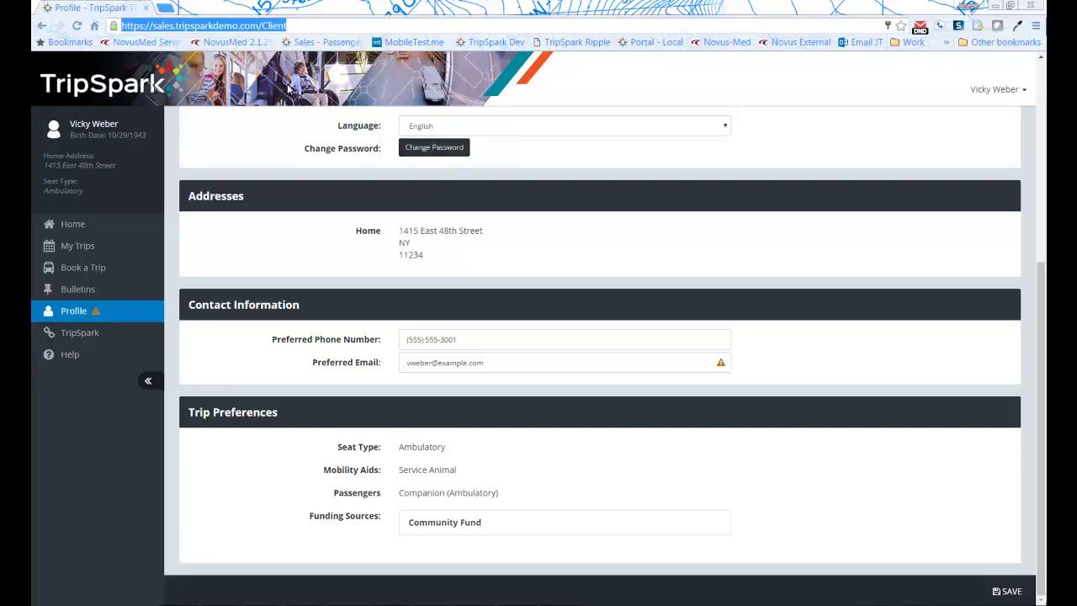
pyautogui.click(109, 226)
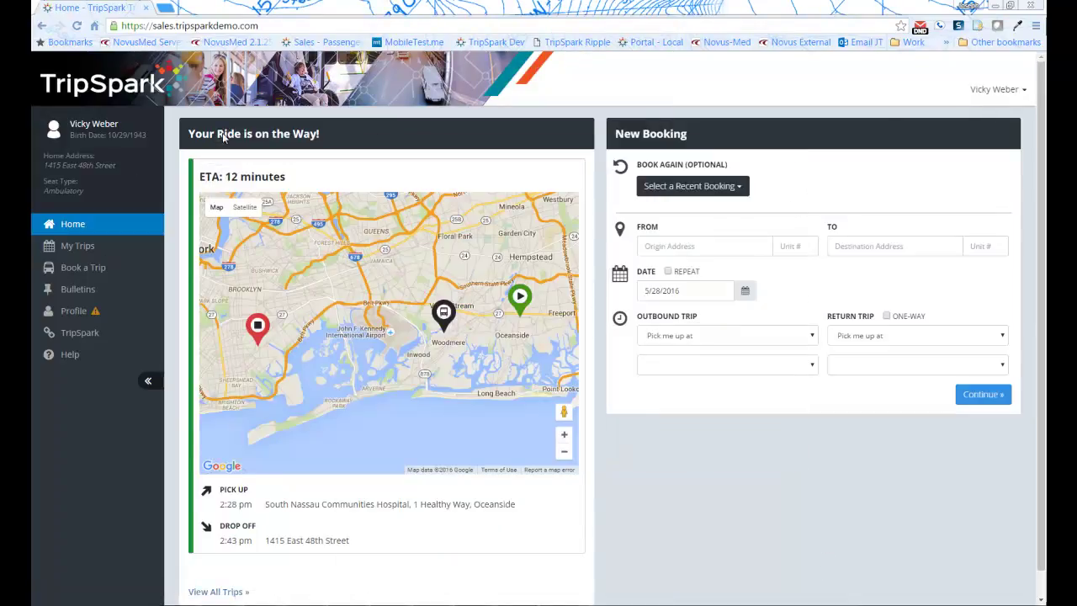
# Log out of the passenger account from the user name dropdown
pyautogui.click(999, 90)
pyautogui.click(974, 149)
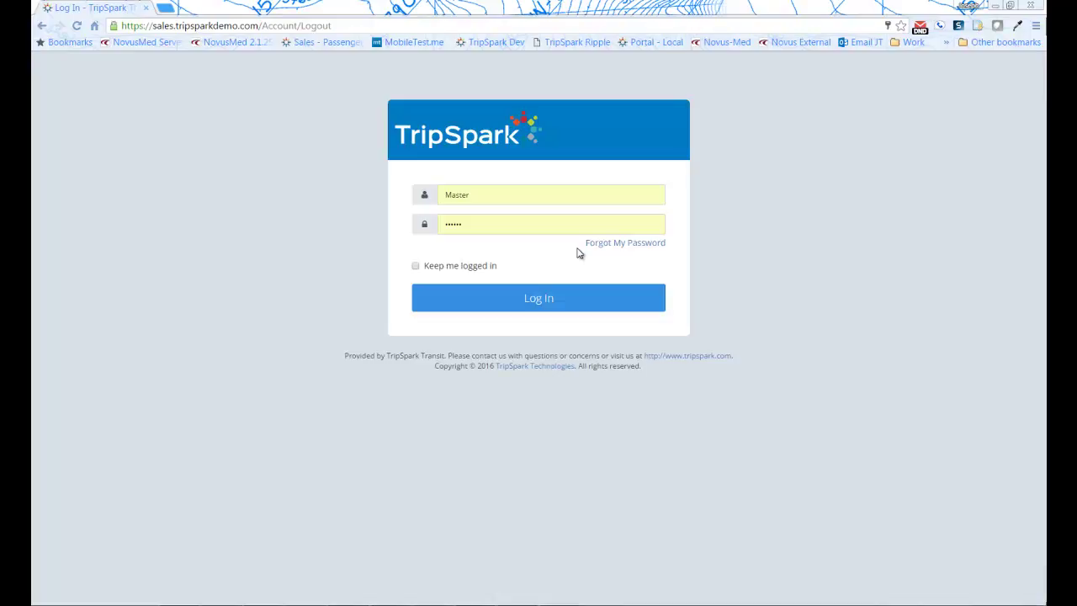
# Log in with the saved facility delegate username and its password
pyautogui.doubleClick(485, 197)
pyautogui.write('12')
pyautogui.click(443, 224)
pyautogui.press('BackSpace')
pyautogui.press('BackSpace')
pyautogui.press('BackSpace')
pyautogui.press('BackSpace')
pyautogui.press('BackSpace')
pyautogui.press('BackSpace')
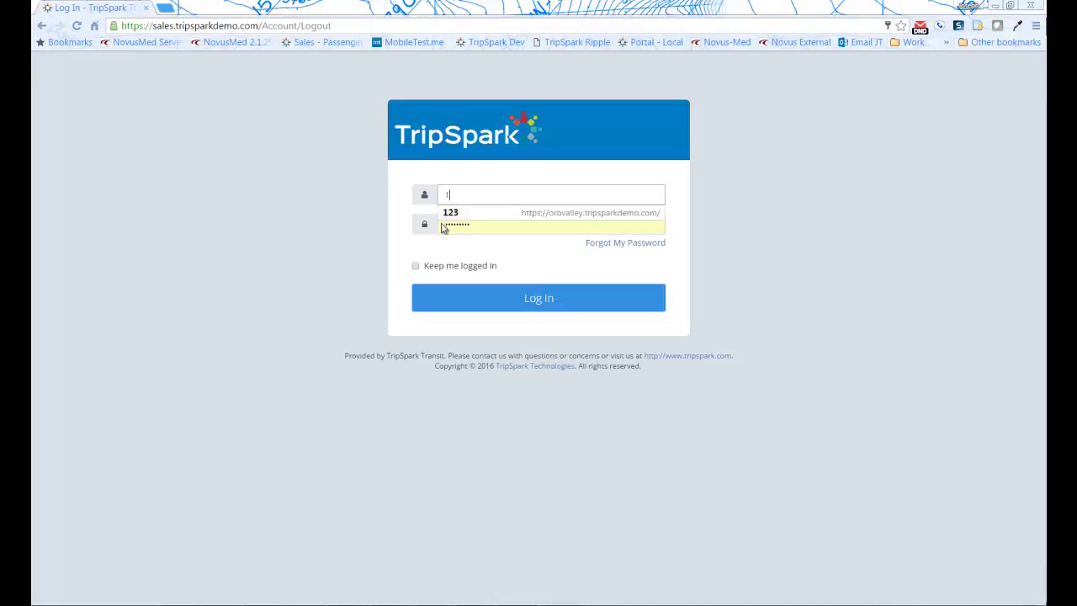
pyautogui.write('jo')
pyautogui.click(441, 223)
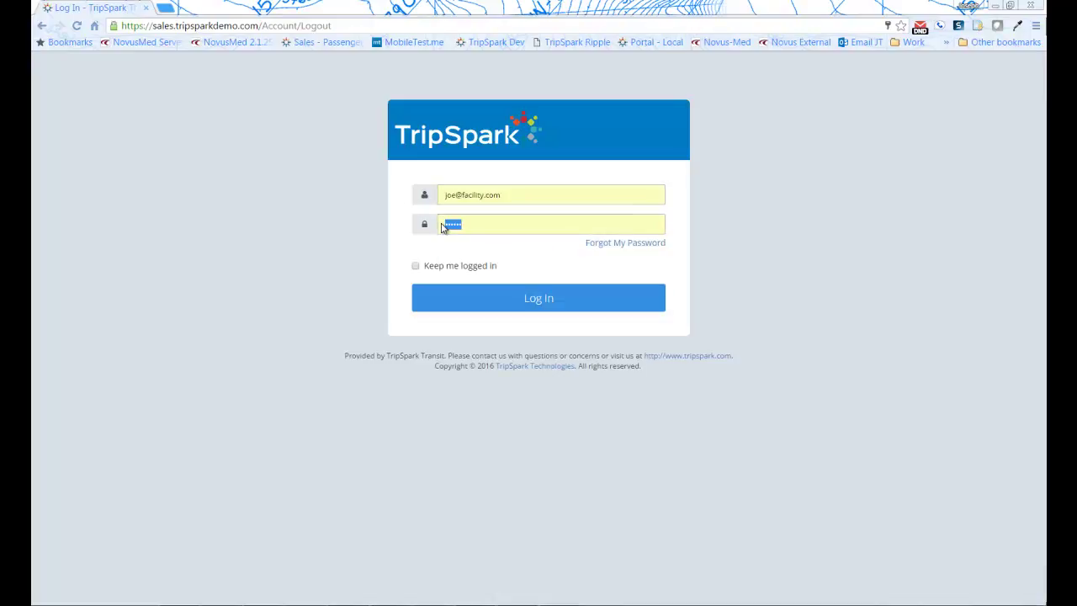
pyautogui.write('password')
pyautogui.press('Return')
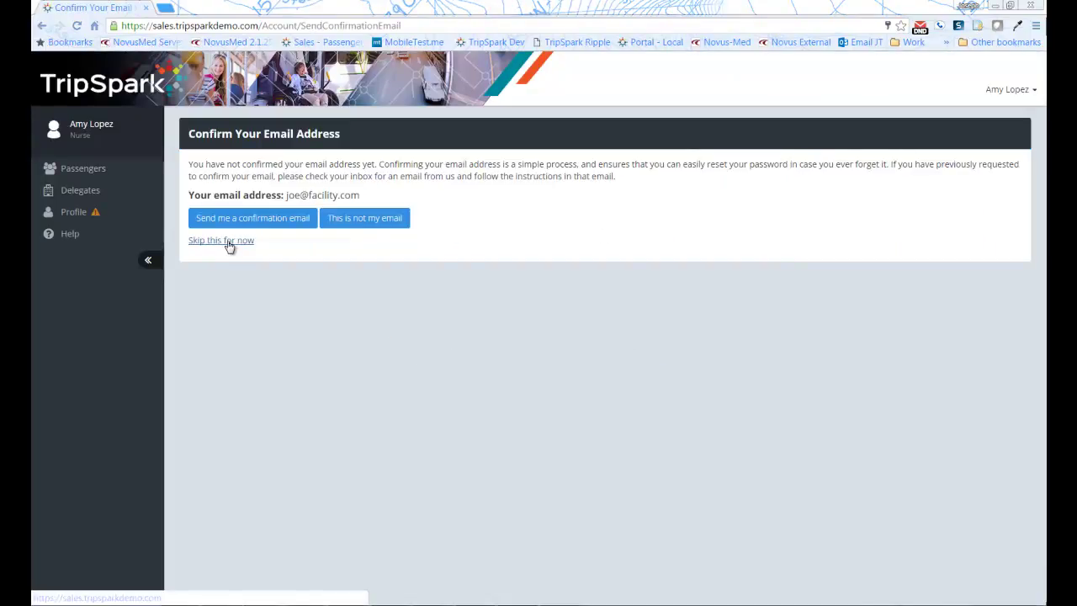
# Skip email confirmation and scroll through the 20 group passengers and back to the top
pyautogui.click(222, 242)
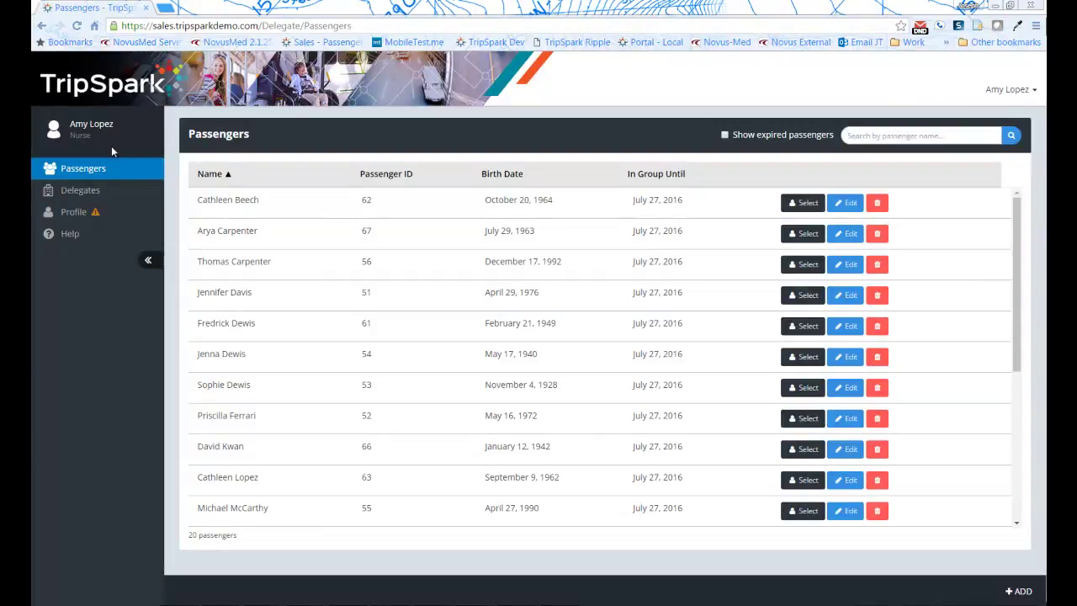
pyautogui.scroll(-4, 420, 303)
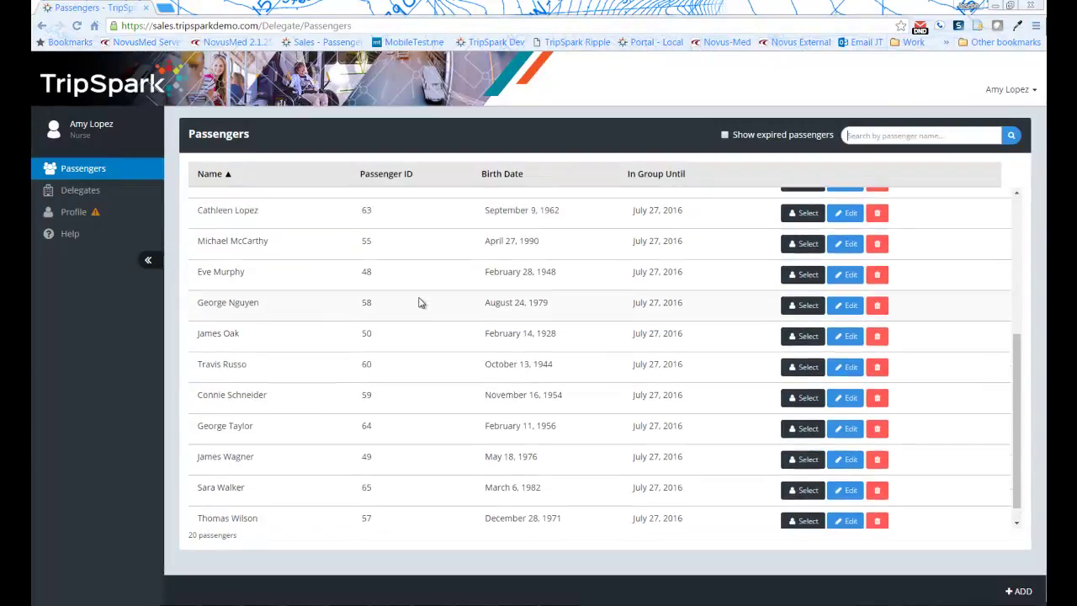
pyautogui.scroll(4, 420, 303)
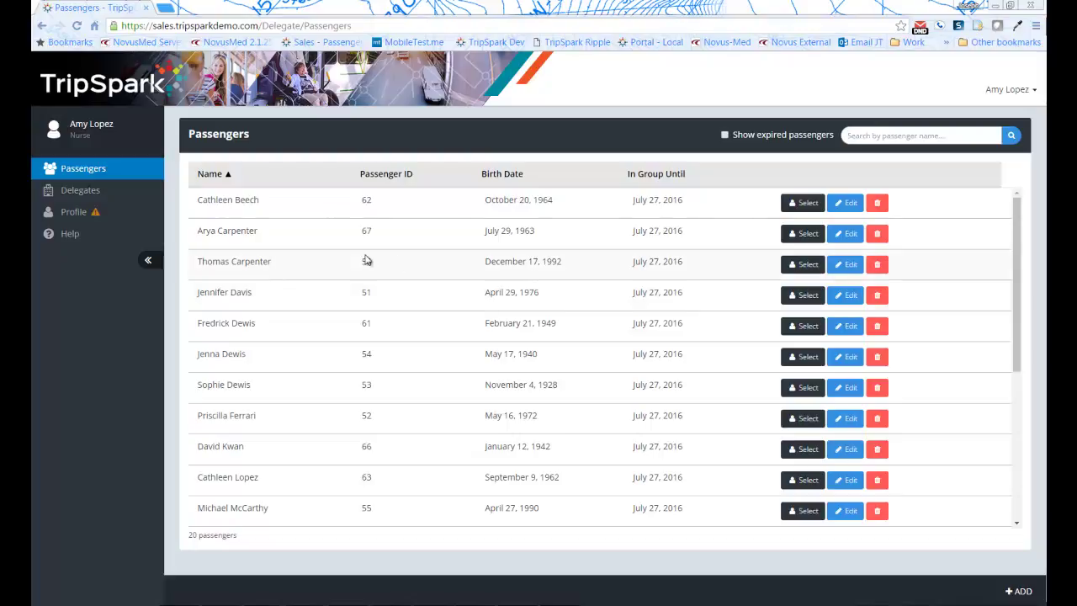
pyautogui.scroll(-3, 351, 329)
pyautogui.scroll(3, 337, 350)
# Open and cancel the second passenger's Edit dialog, then act on behalf of the fourth passenger
pyautogui.click(844, 235)
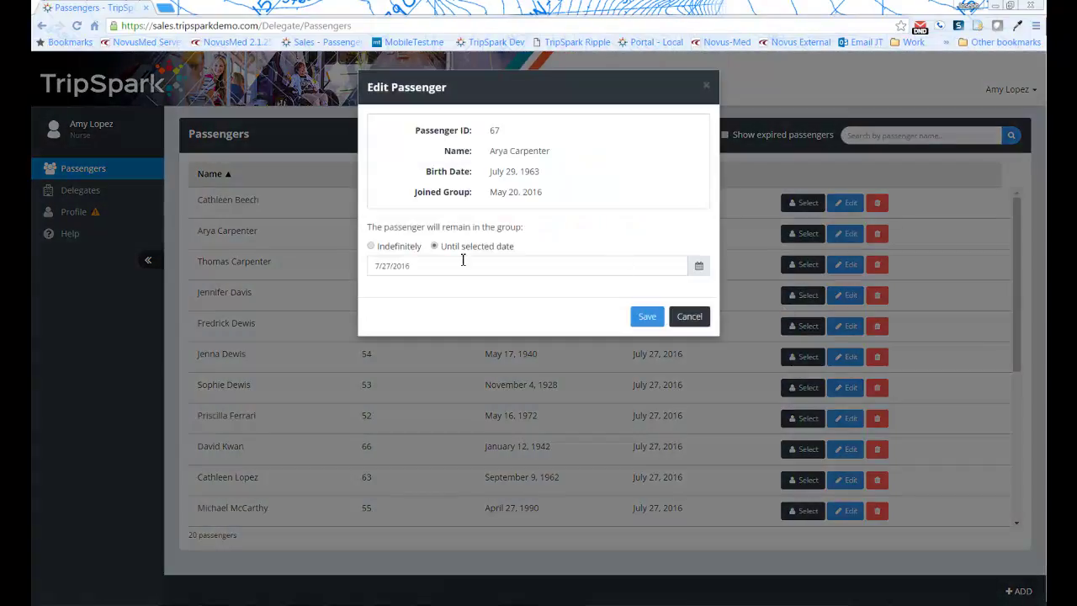
pyautogui.click(690, 317)
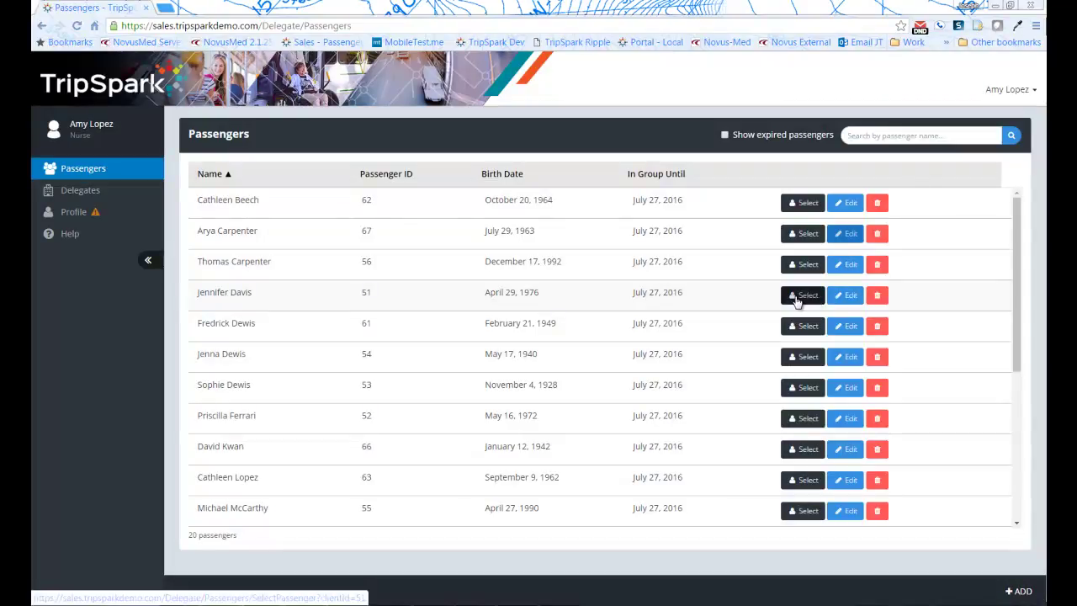
pyautogui.click(796, 301)
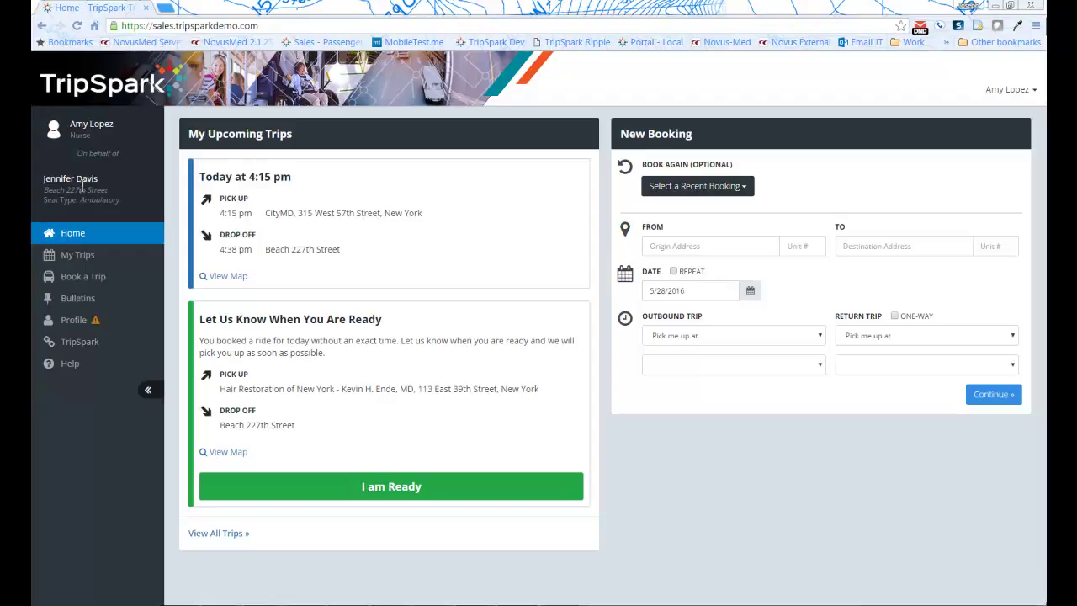
# Open Manage Delegates from the user dropdown to list the five delegates
pyautogui.click(1007, 93)
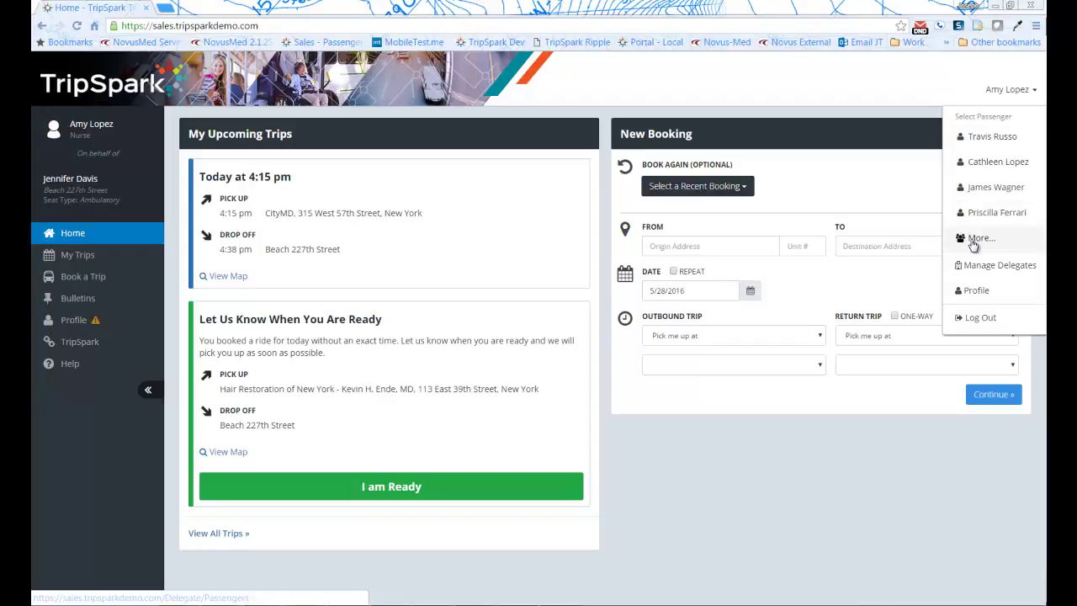
pyautogui.click(976, 267)
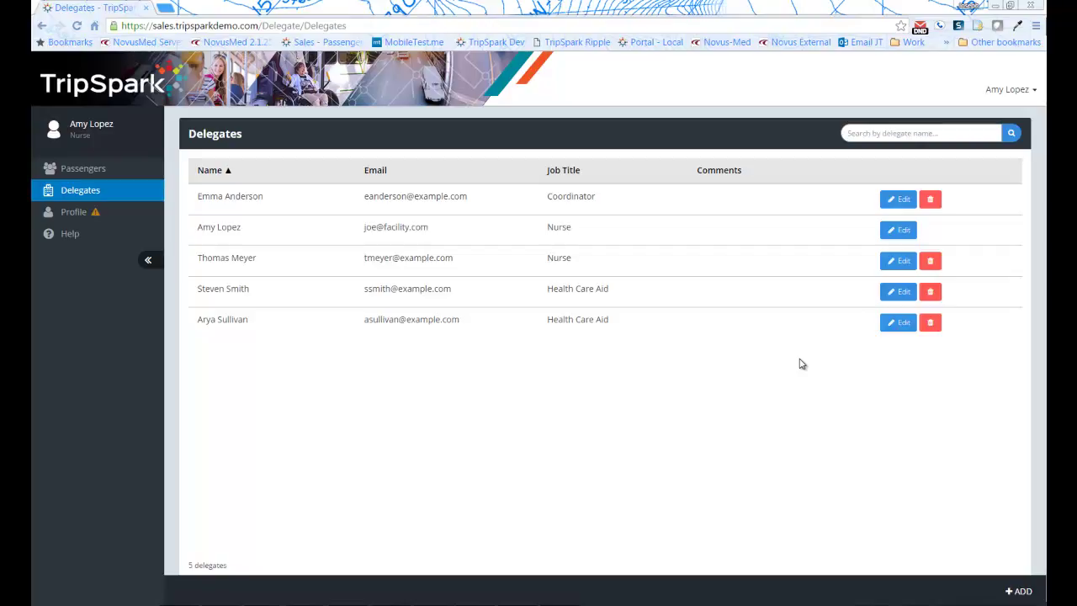
# Add a new delegate, uncheck Inherit from Group to reveal five permissions, then cancel
pyautogui.click(1019, 591)
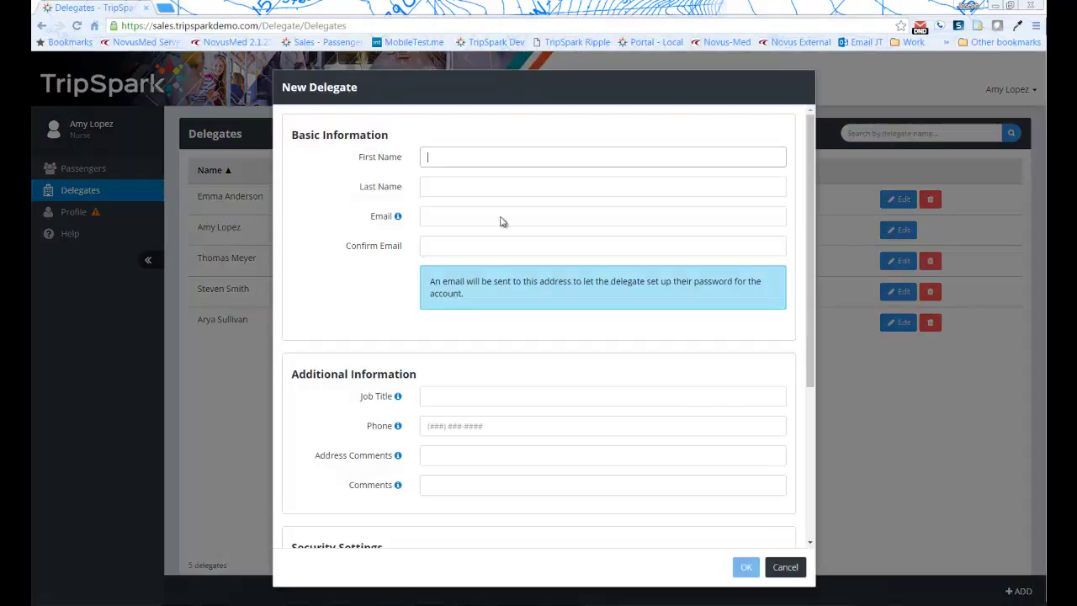
pyautogui.scroll(-2, 479, 294)
pyautogui.scroll(-1, 476, 324)
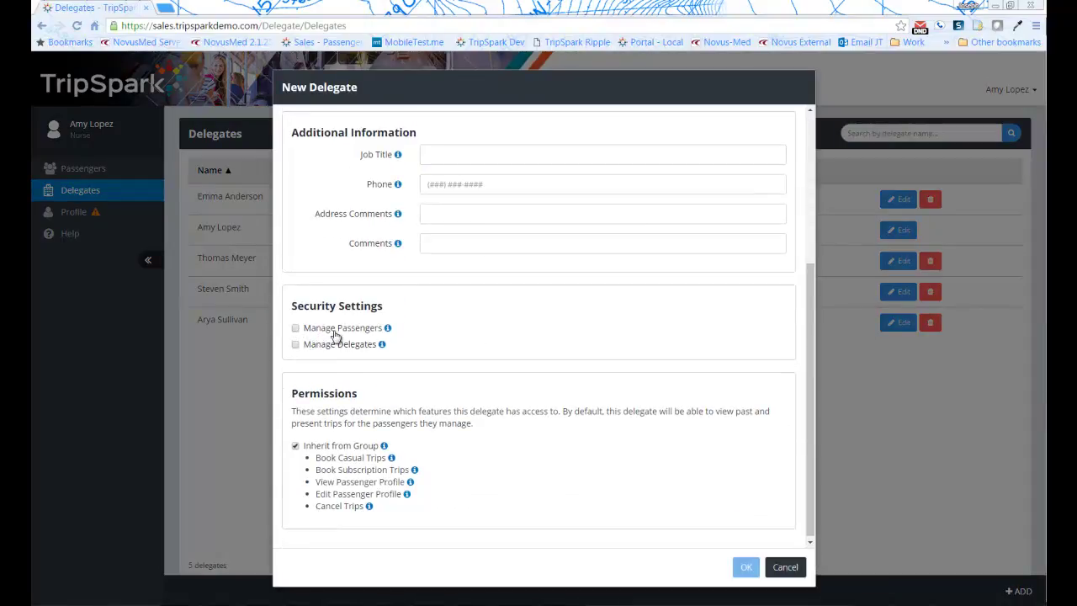
pyautogui.click(295, 444)
pyautogui.scroll(-1, 348, 471)
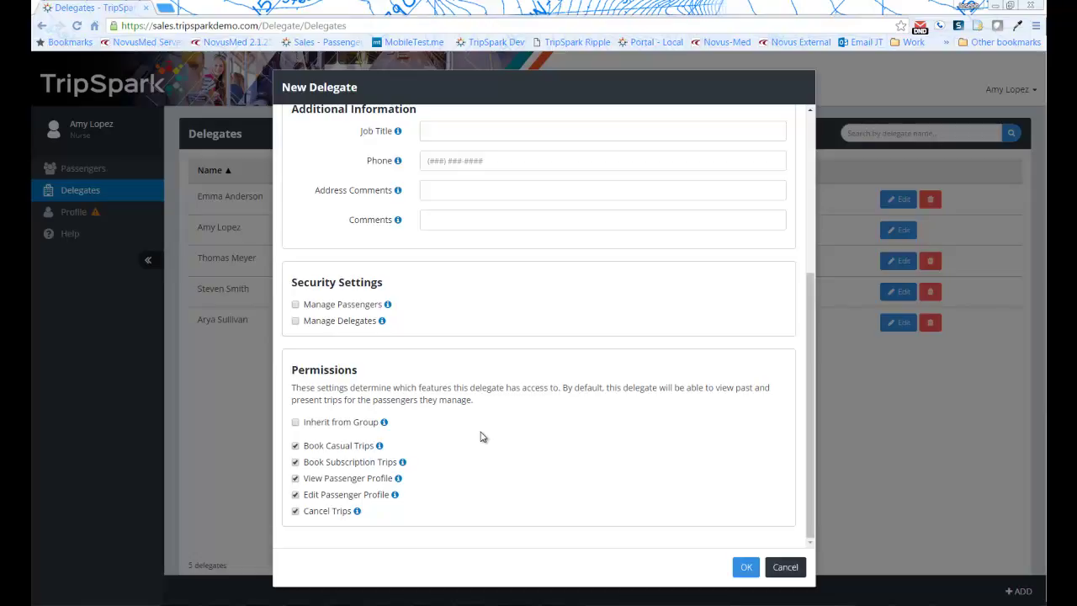
pyautogui.click(783, 570)
# Discard the unsaved new delegate and log out of the facility delegate account
pyautogui.click(630, 161)
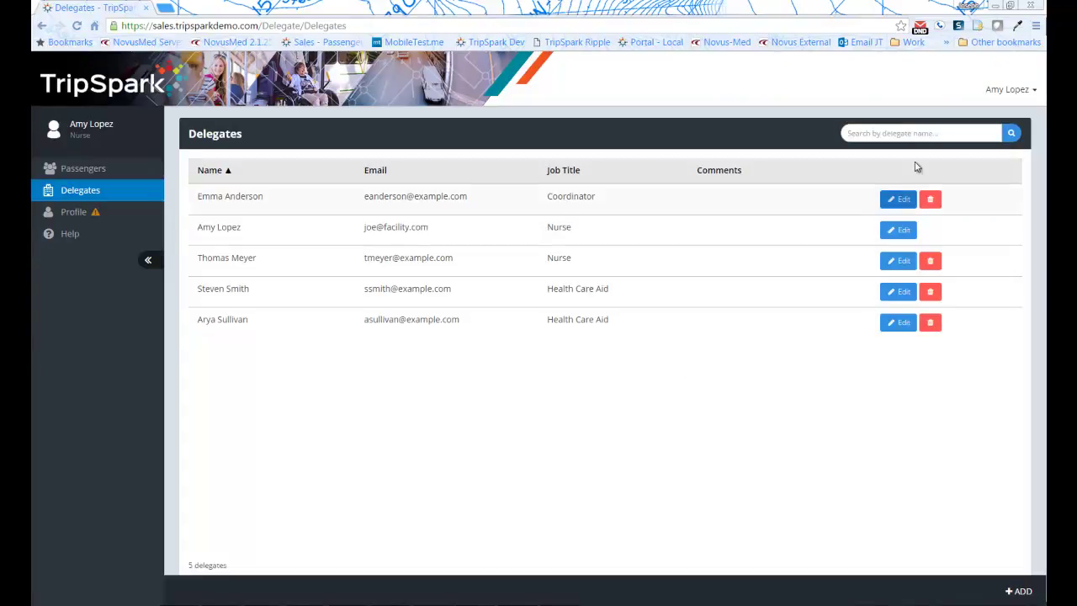
pyautogui.click(1003, 97)
pyautogui.click(978, 341)
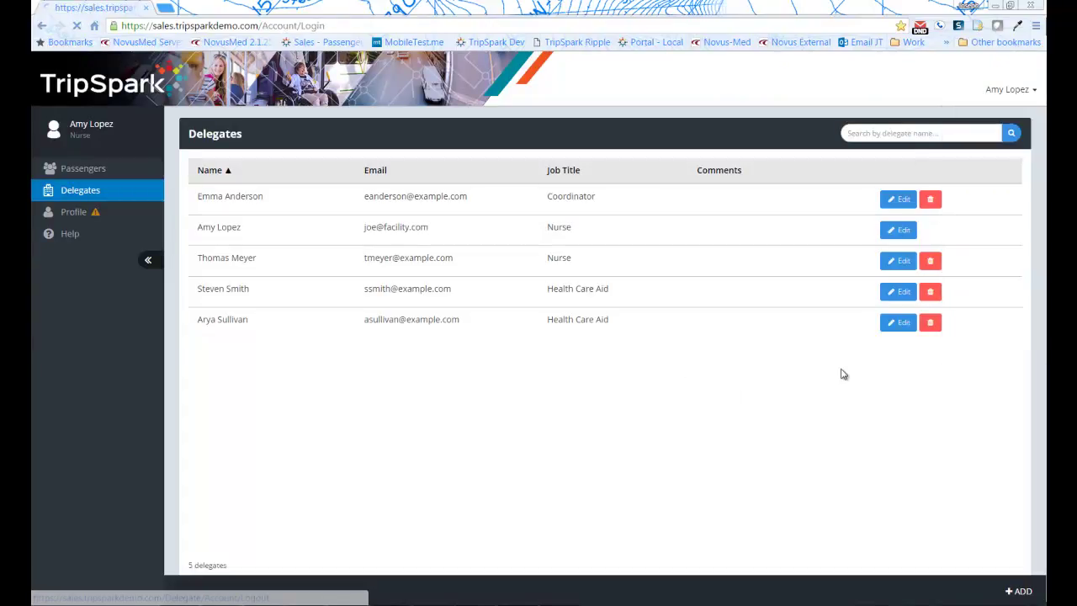
# Log in with the saved funding-source delegate username and password, skipping email confirmation
pyautogui.moveTo(480, 204); pyautogui.dragTo(392, 194)
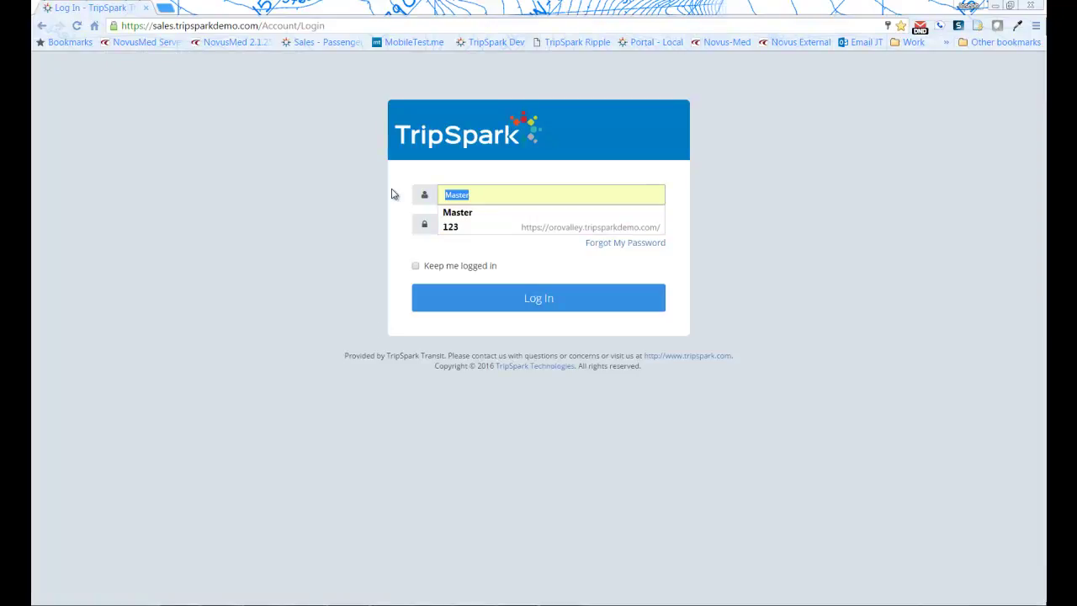
pyautogui.write('joe@f')
pyautogui.press('Down')
pyautogui.press('Down')
pyautogui.press('Down')
pyautogui.press('Tab')
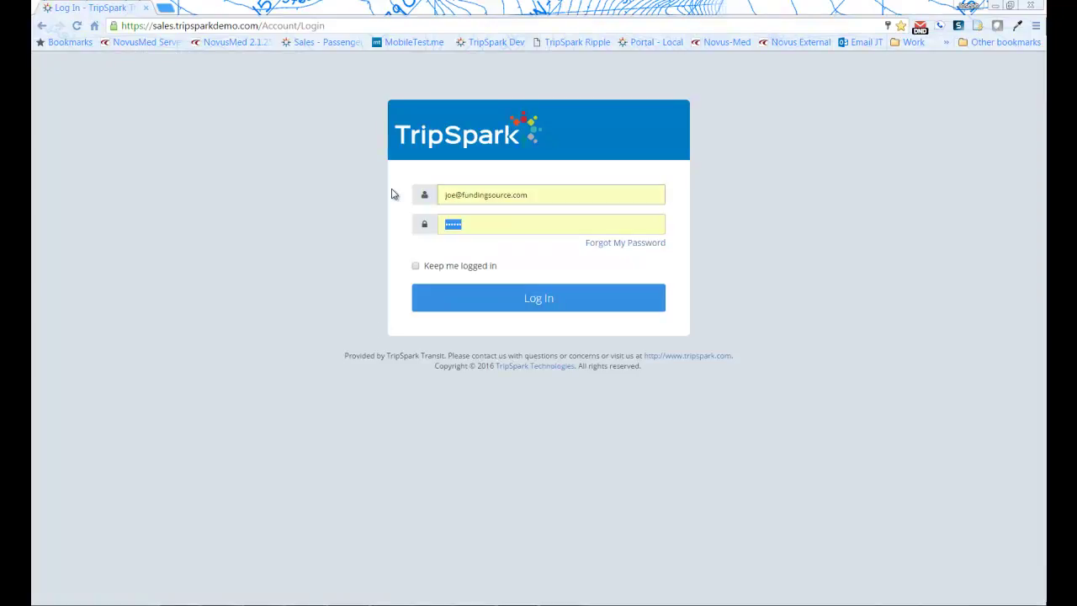
pyautogui.write('*********')
pyautogui.press('Return')
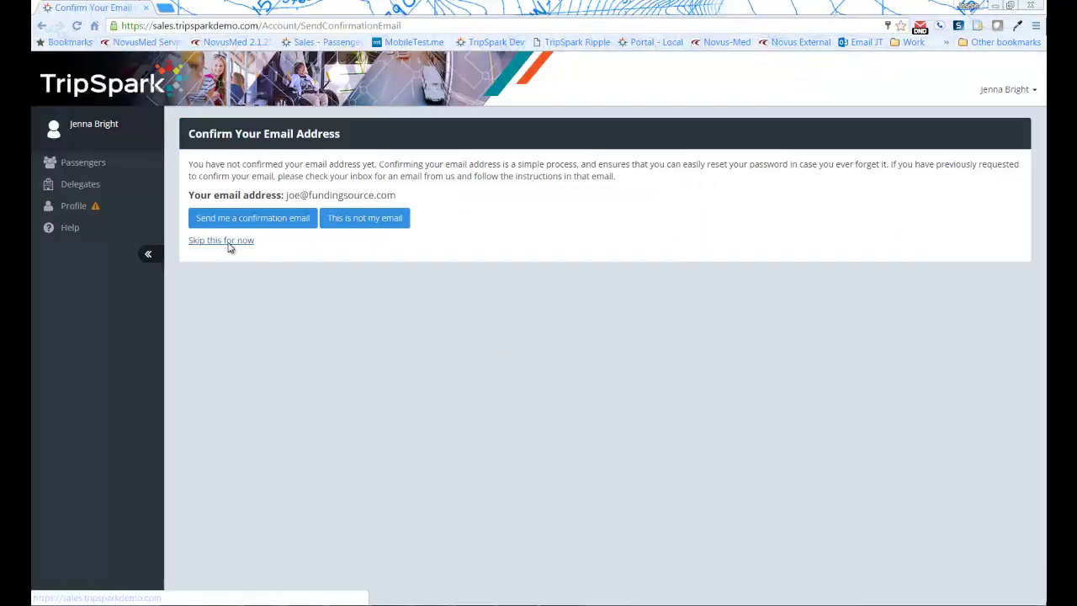
pyautogui.click(227, 242)
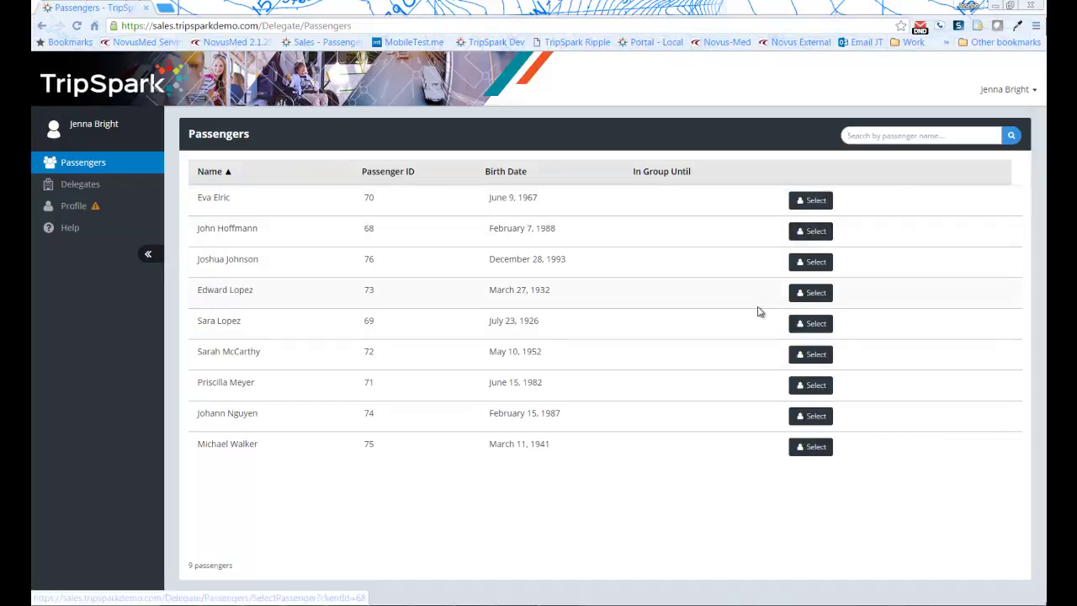
# Act on behalf of the second listed passenger, then select the portal's web address for editing
pyautogui.click(812, 231)
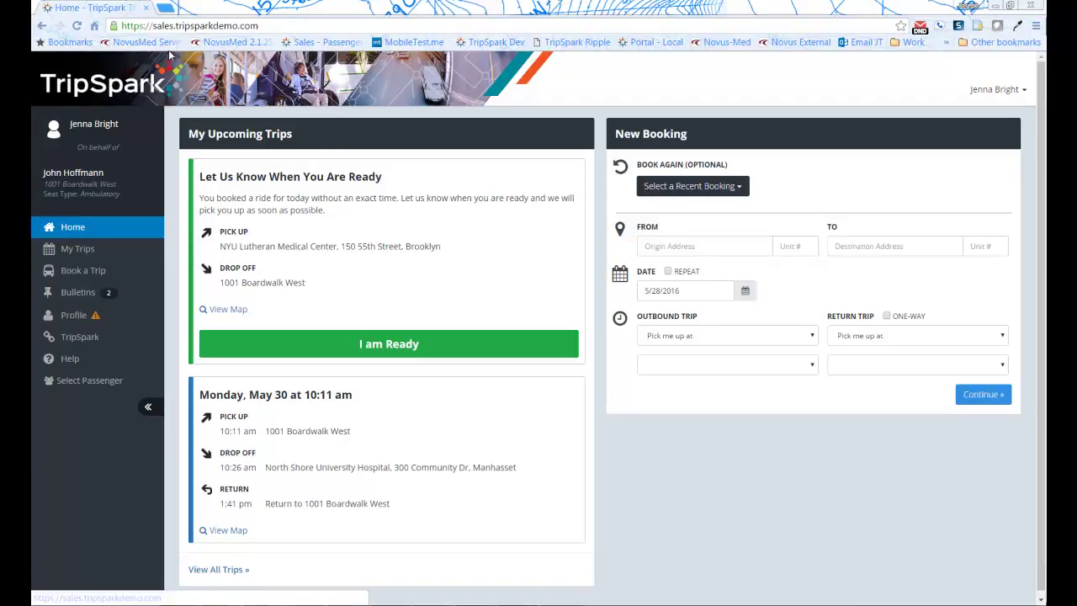
pyautogui.click(299, 28)
pyautogui.click(298, 28)
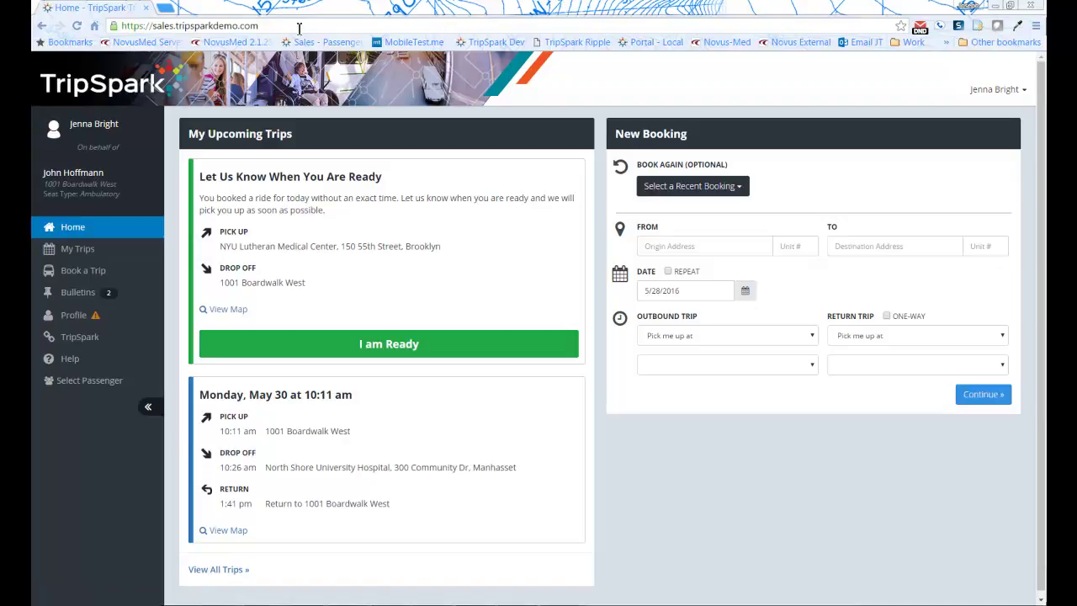
# Append /Admin to the portal URL and log in with the saved administrator credentials
pyautogui.write('/Admin')
pyautogui.press('Return')
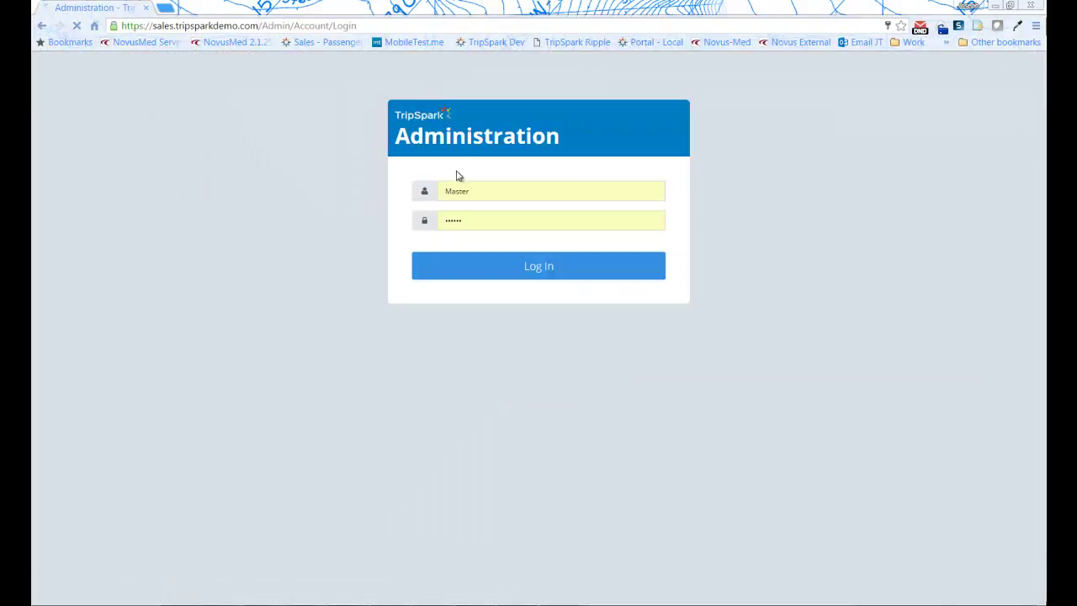
pyautogui.doubleClick(497, 192)
pyautogui.click(505, 195)
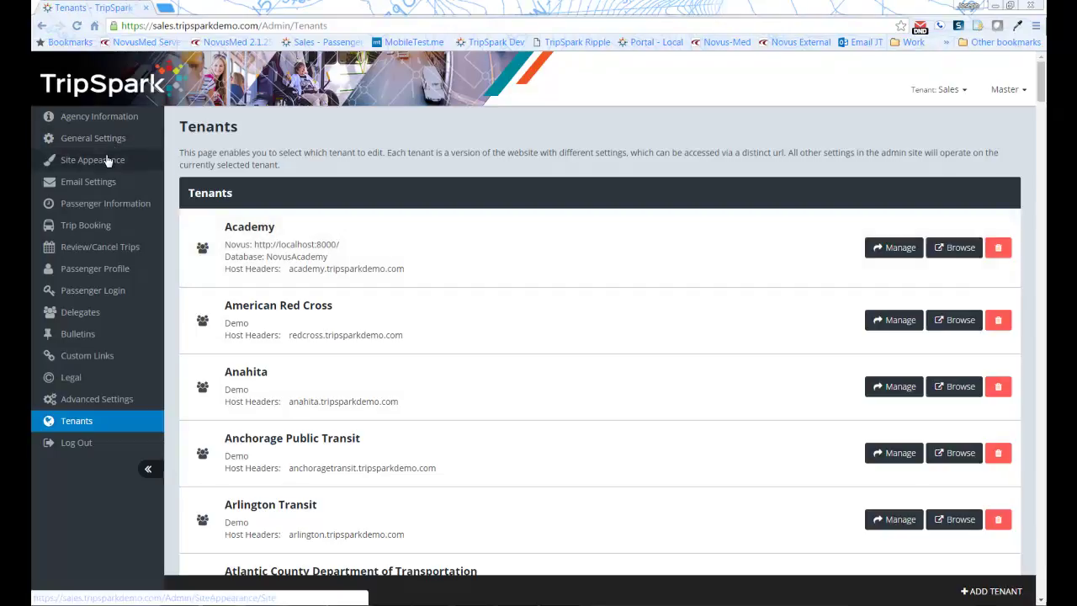
# Open Site Appearance and review the Images, Body, Sidebar, Panel, Button and Alert color panels
pyautogui.click(109, 160)
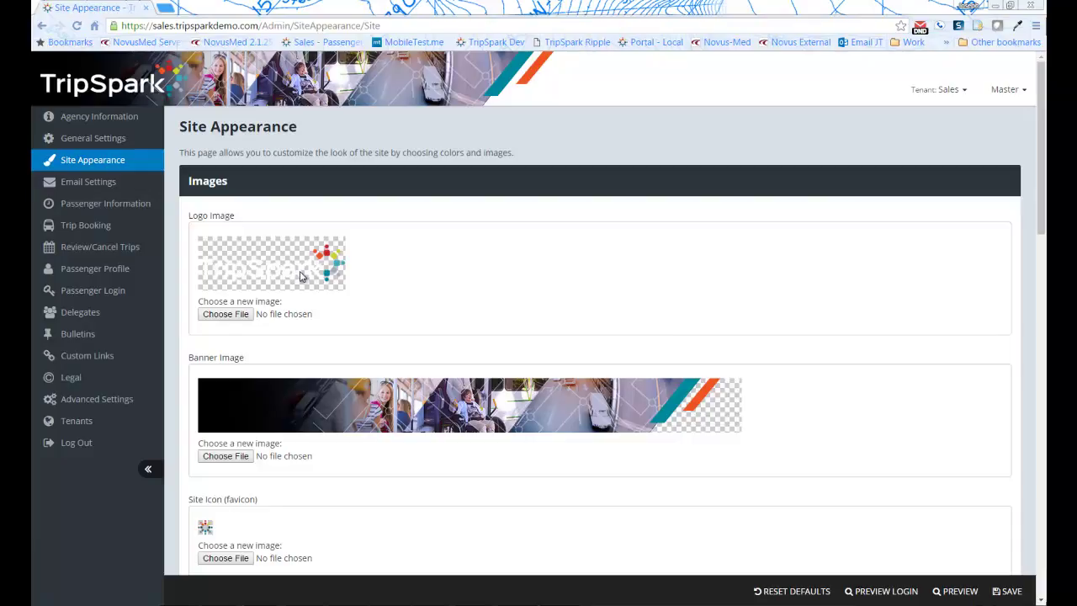
pyautogui.scroll(-1, 391, 298)
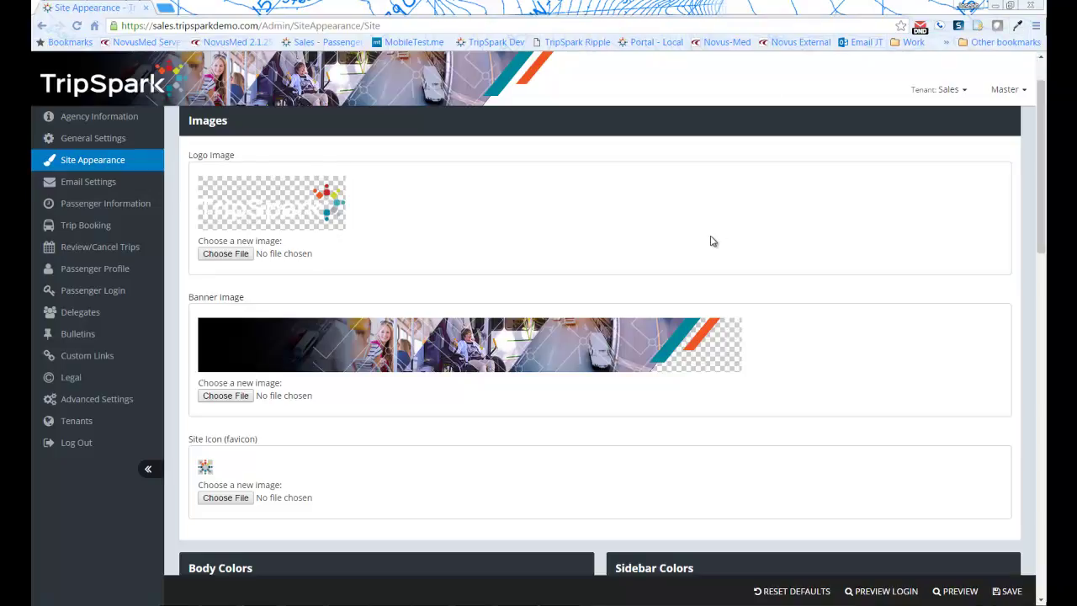
pyautogui.scroll(-4, 703, 248)
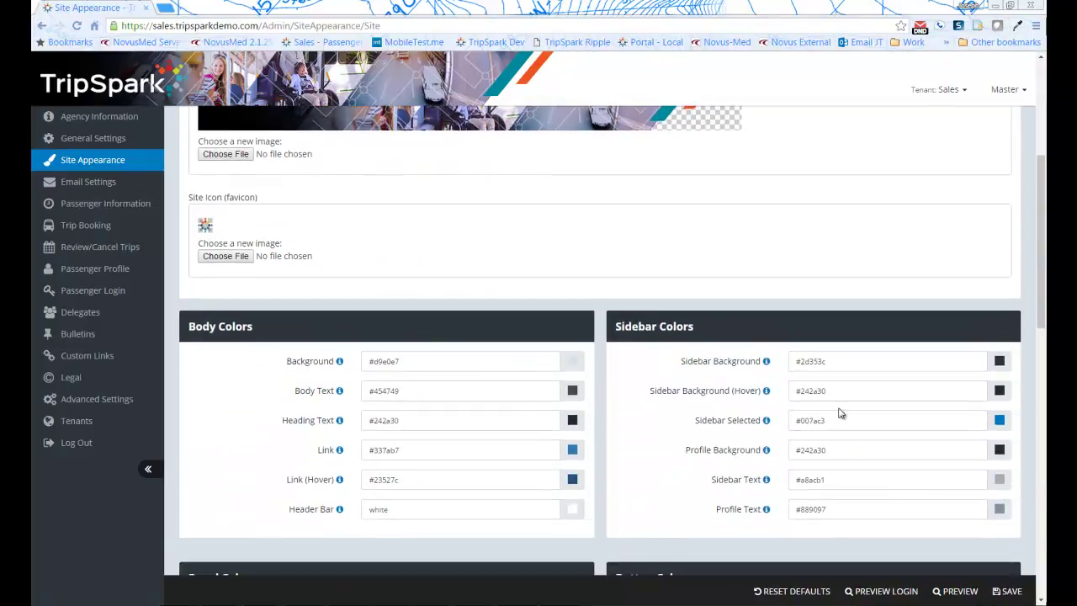
pyautogui.scroll(-2, 772, 363)
pyautogui.scroll(-6, 783, 404)
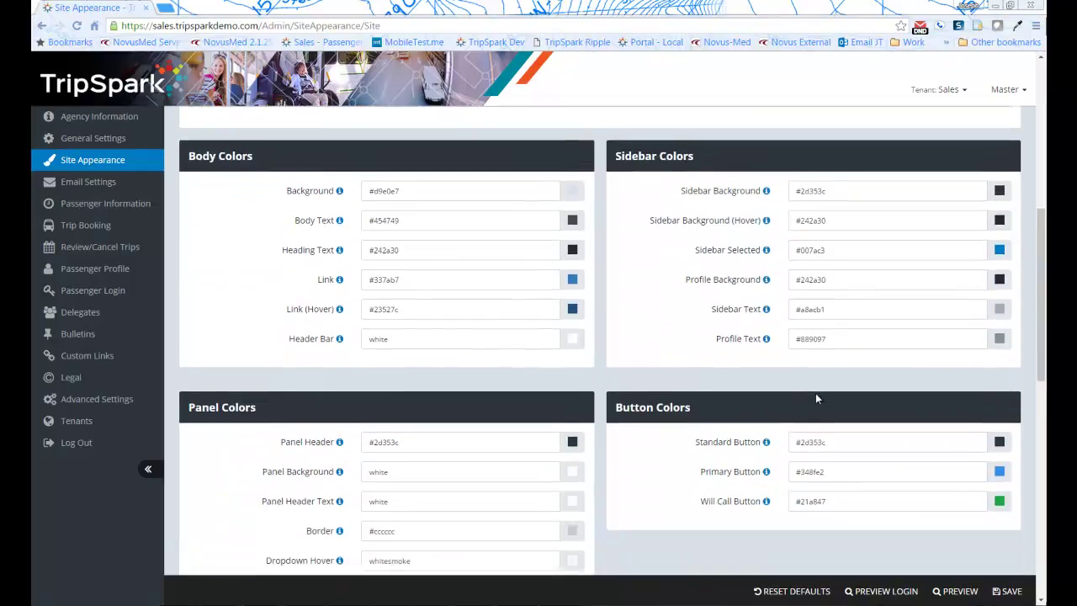
pyautogui.scroll(-2, 879, 559)
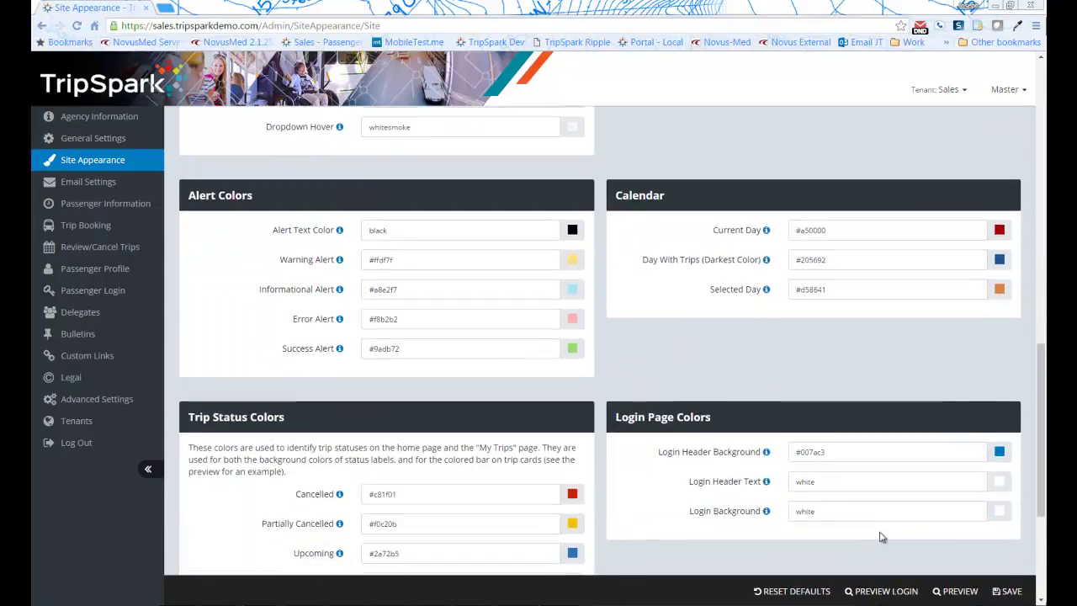
pyautogui.scroll(6, 880, 521)
pyautogui.scroll(1, 881, 498)
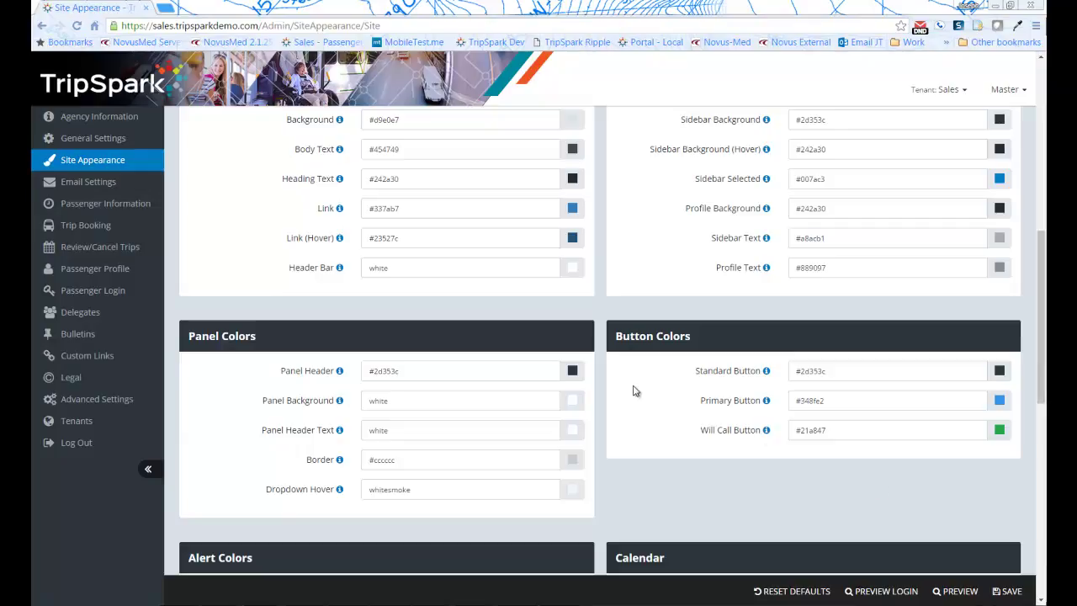
# Review the Trip Booking settings, then view General Settings with the New York service-area map
pyautogui.click(91, 225)
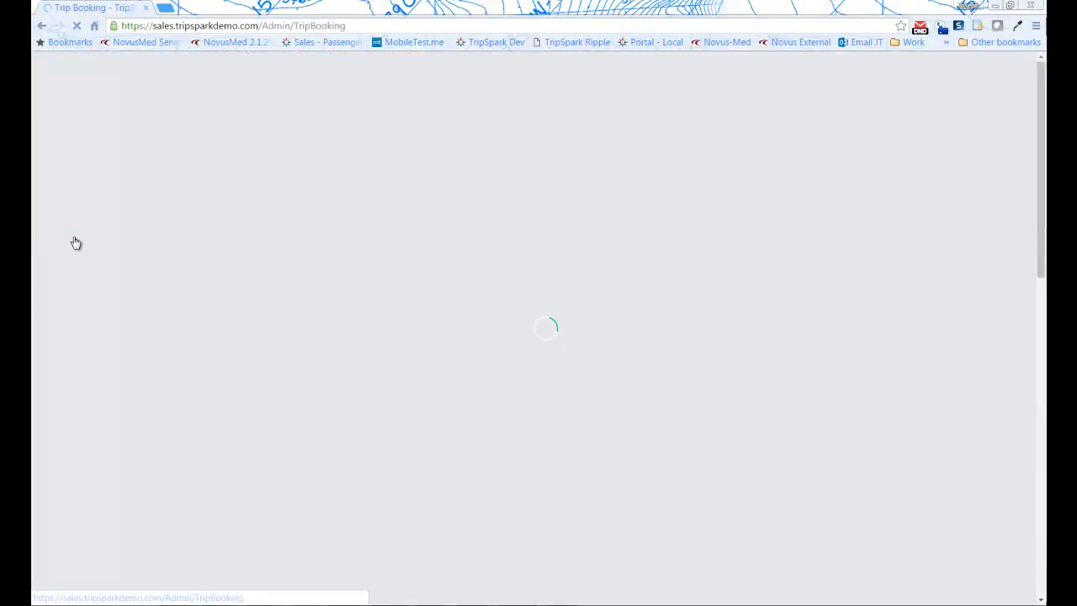
pyautogui.scroll(-10, 763, 370)
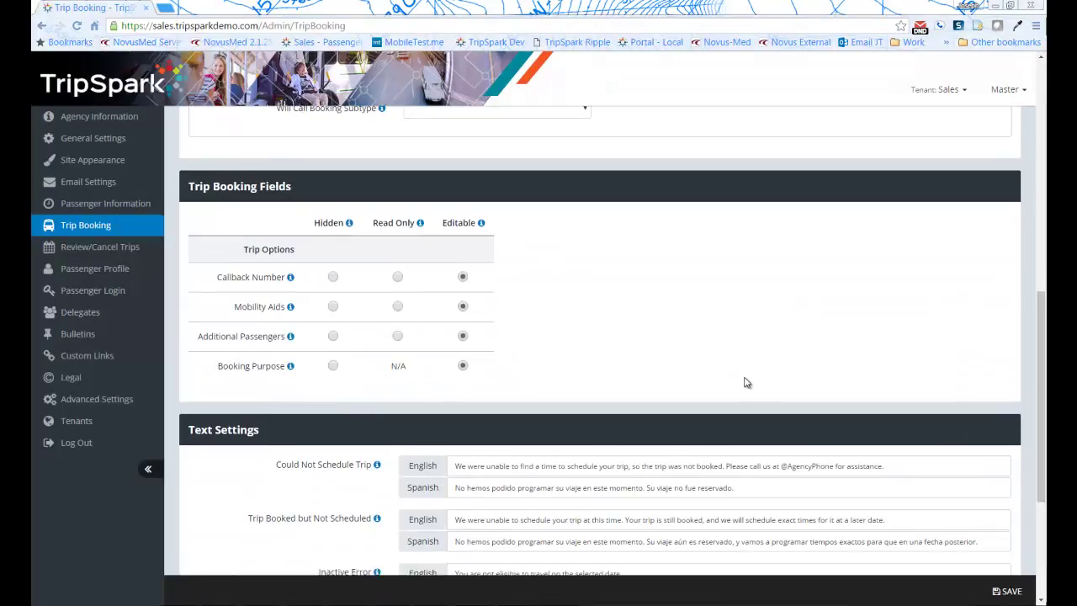
pyautogui.scroll(-2, 746, 379)
pyautogui.scroll(5, 757, 383)
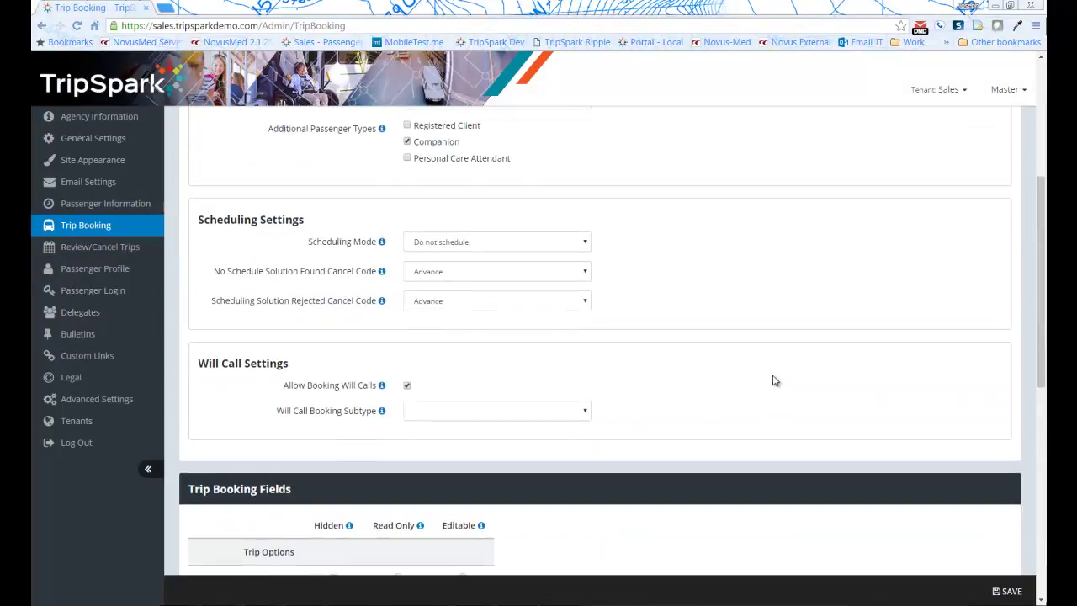
pyautogui.scroll(3, 772, 385)
pyautogui.scroll(1, 567, 315)
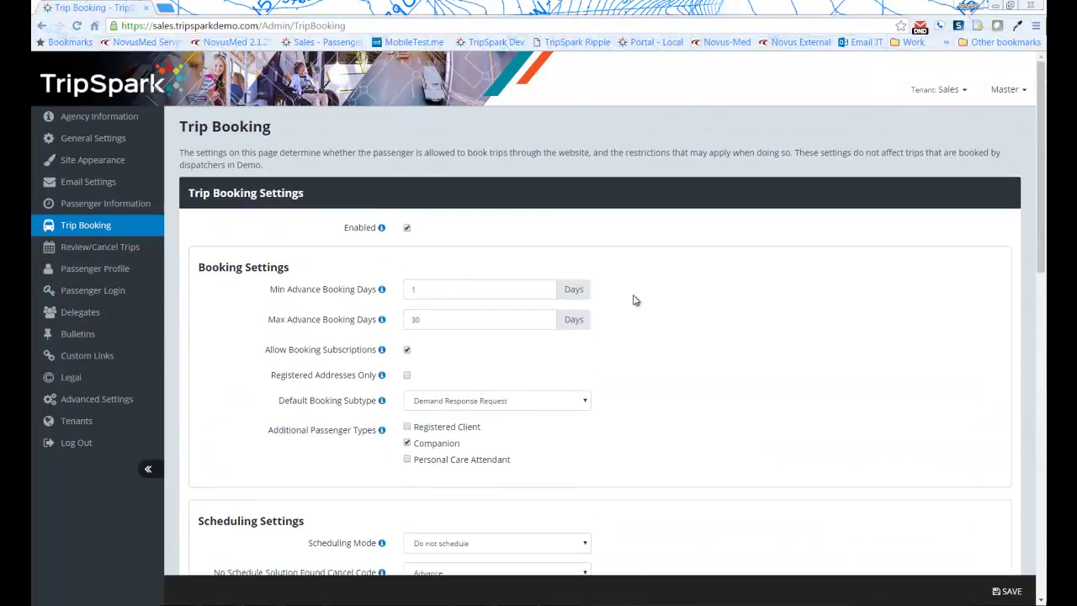
pyautogui.click(108, 140)
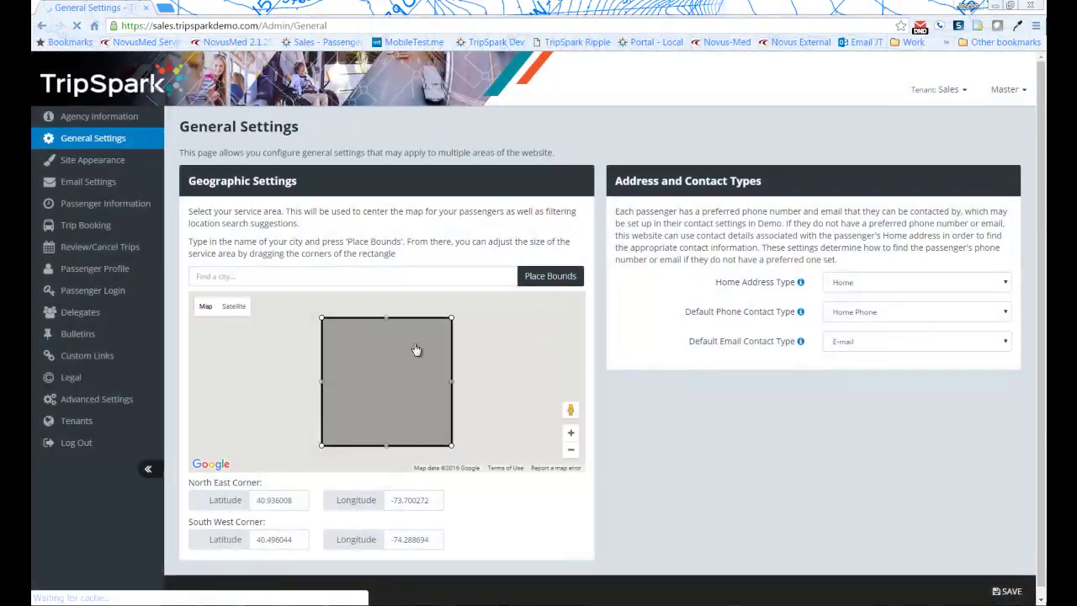
pyautogui.scroll(-1, 845, 446)
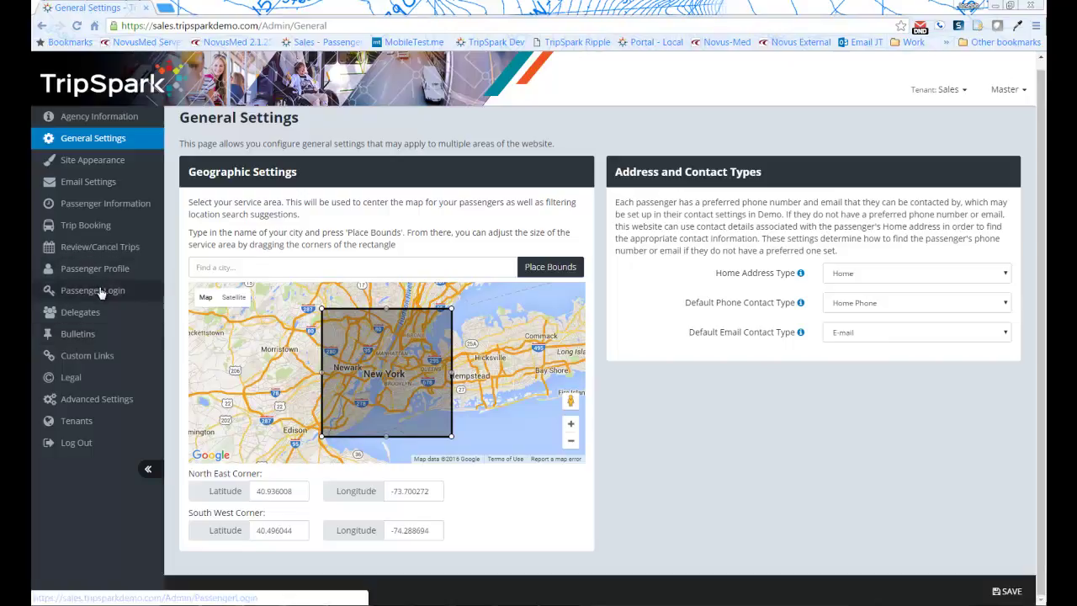
# Edit the Lenox Hill Hospital group from the facility delegate groups list
pyautogui.click(89, 311)
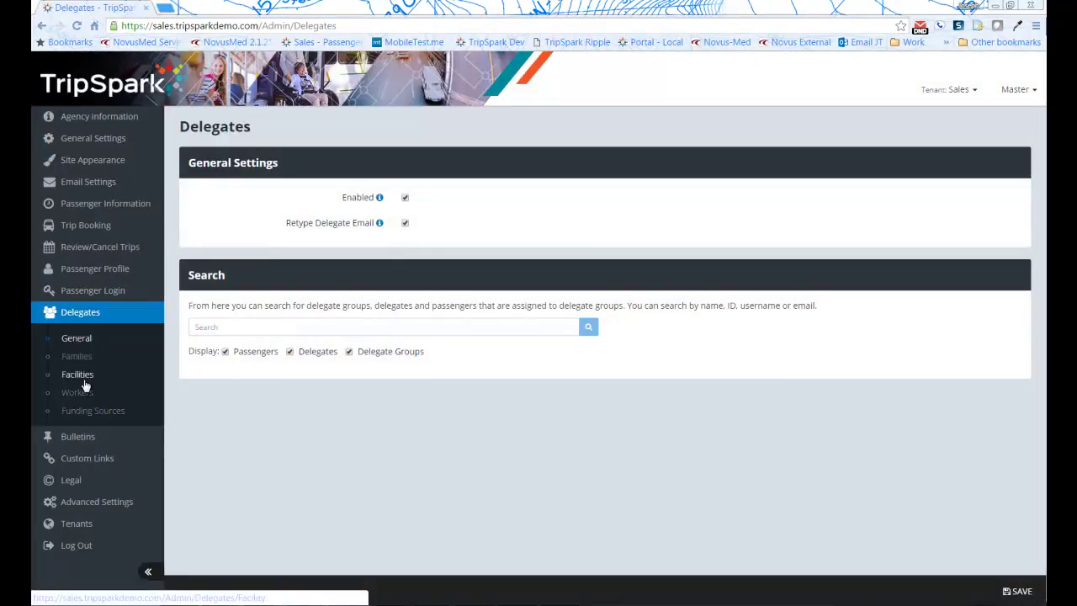
pyautogui.click(80, 378)
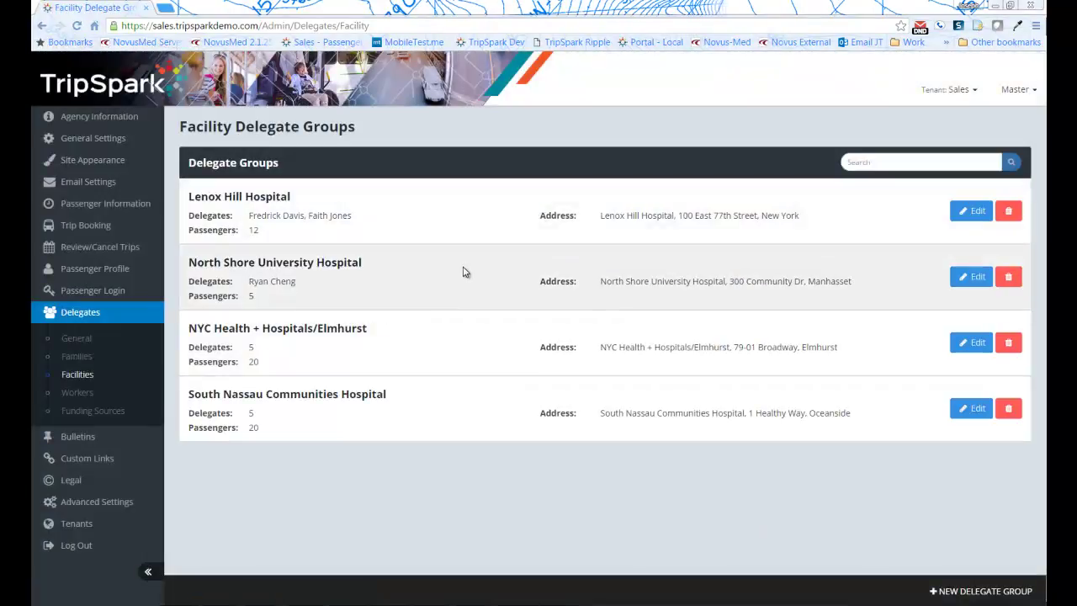
pyautogui.click(976, 211)
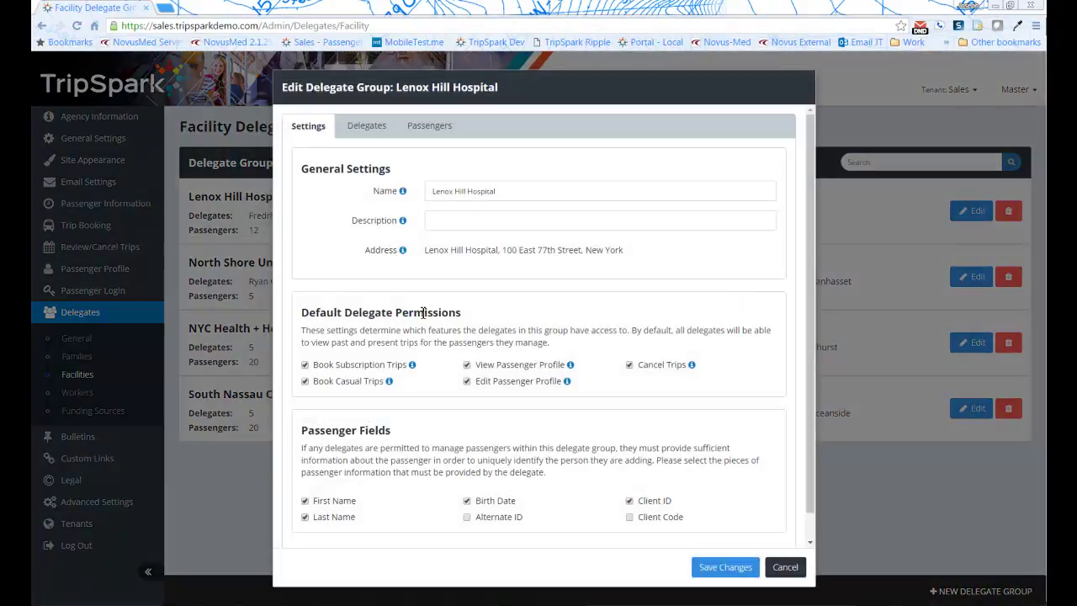
# Check Lenox Hill Hospital's delegates and 12 passengers, then cancel without saving
pyautogui.click(389, 128)
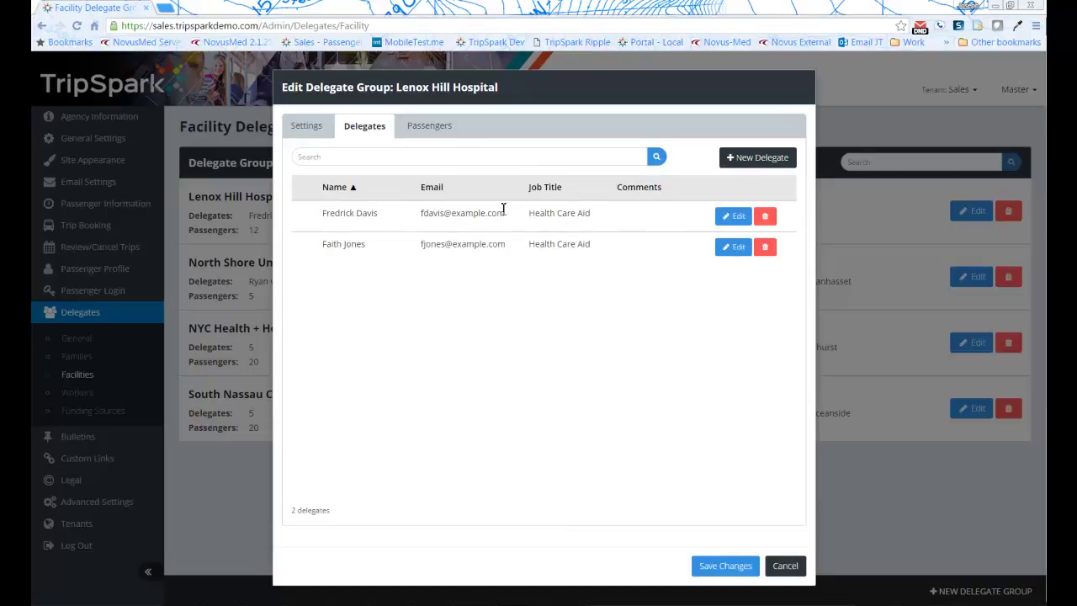
pyautogui.click(431, 130)
pyautogui.scroll(-3, 664, 362)
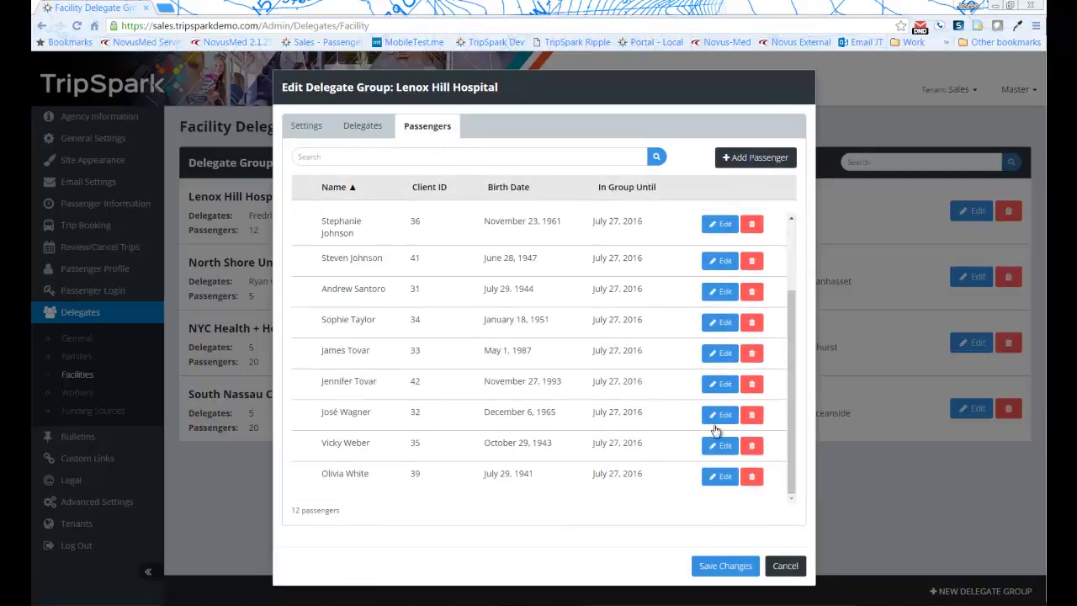
pyautogui.click(783, 565)
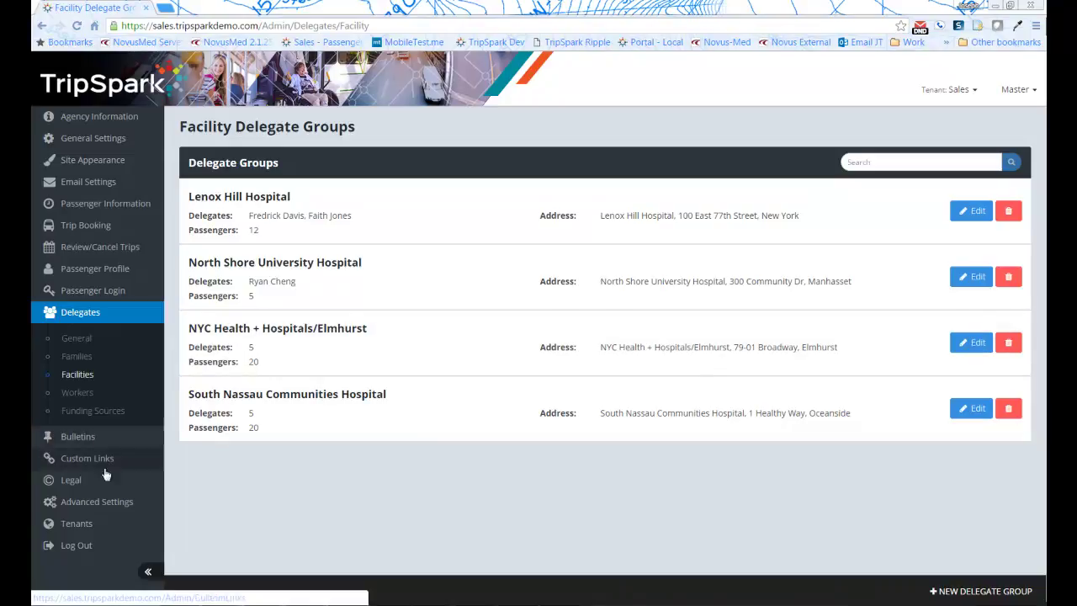
# Look over Advanced Settings, then leave it unsaved for the Passenger Information settings page
pyautogui.click(104, 502)
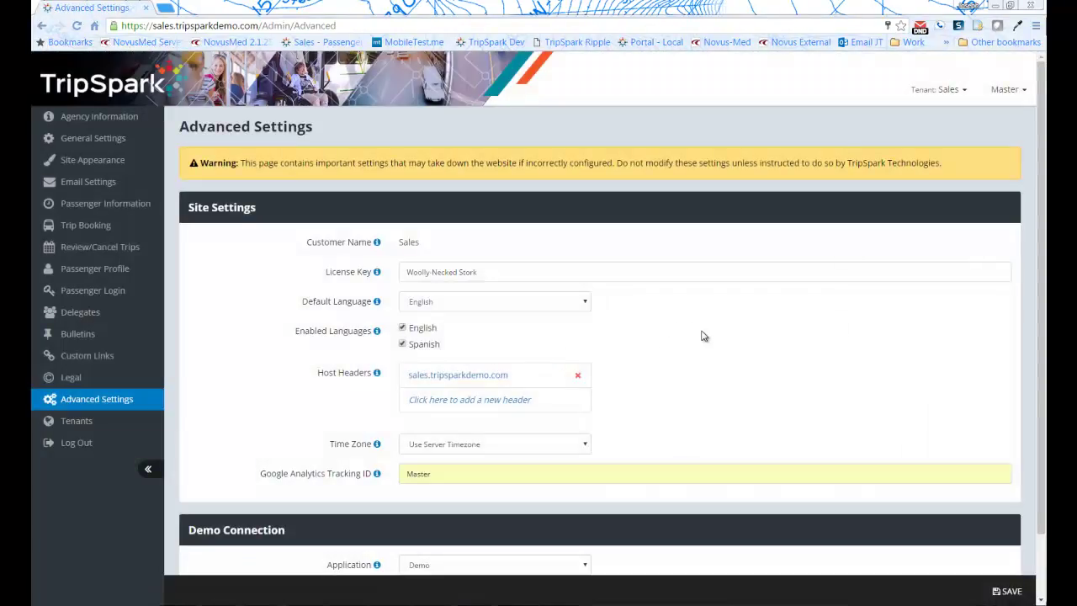
pyautogui.scroll(-1, 689, 336)
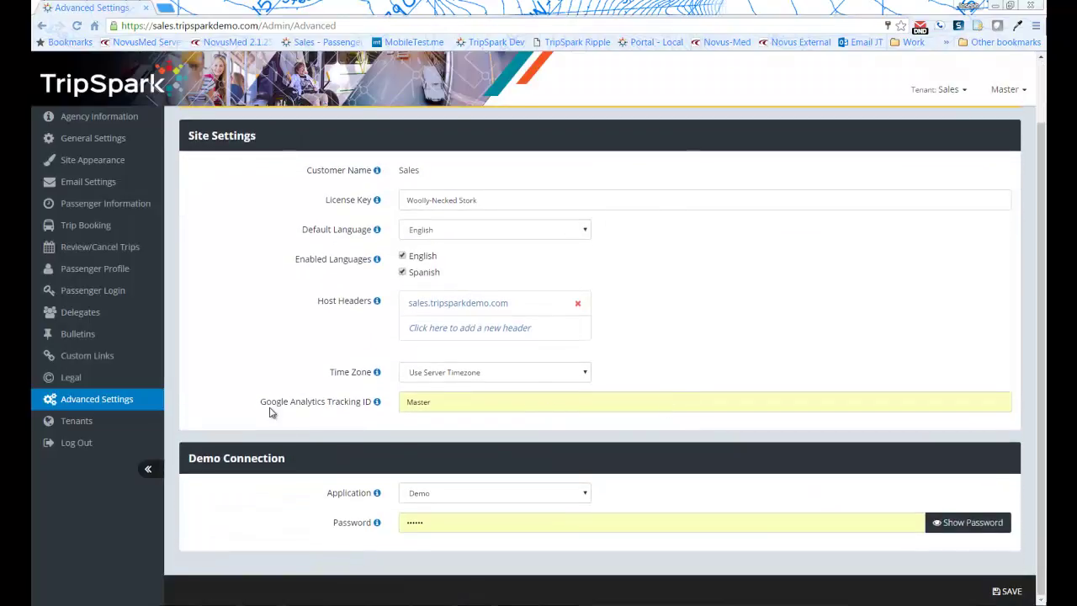
pyautogui.scroll(1, 269, 409)
pyautogui.click(119, 204)
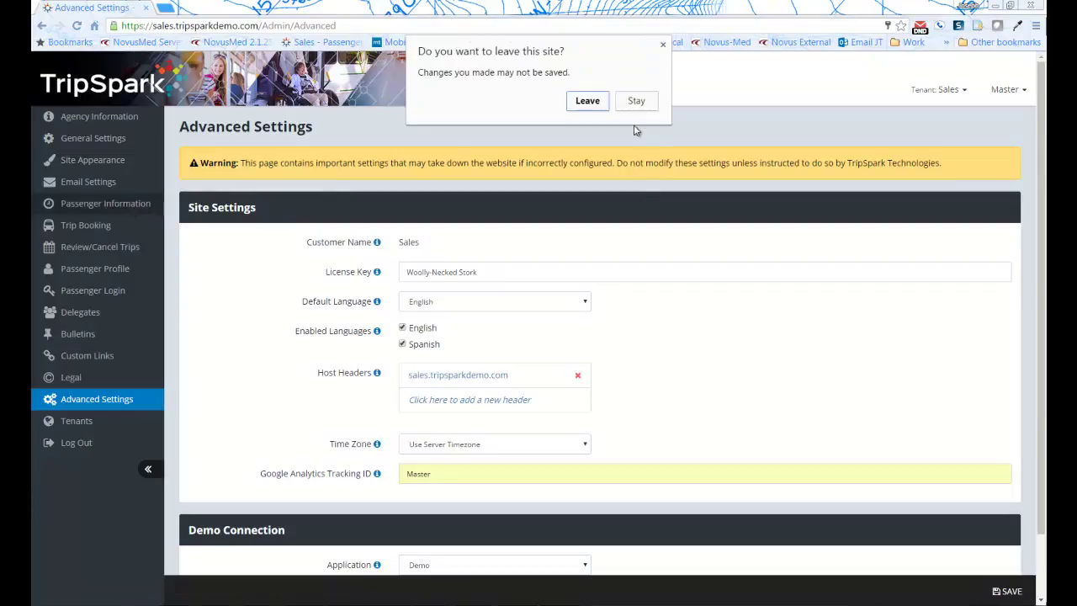
pyautogui.click(596, 102)
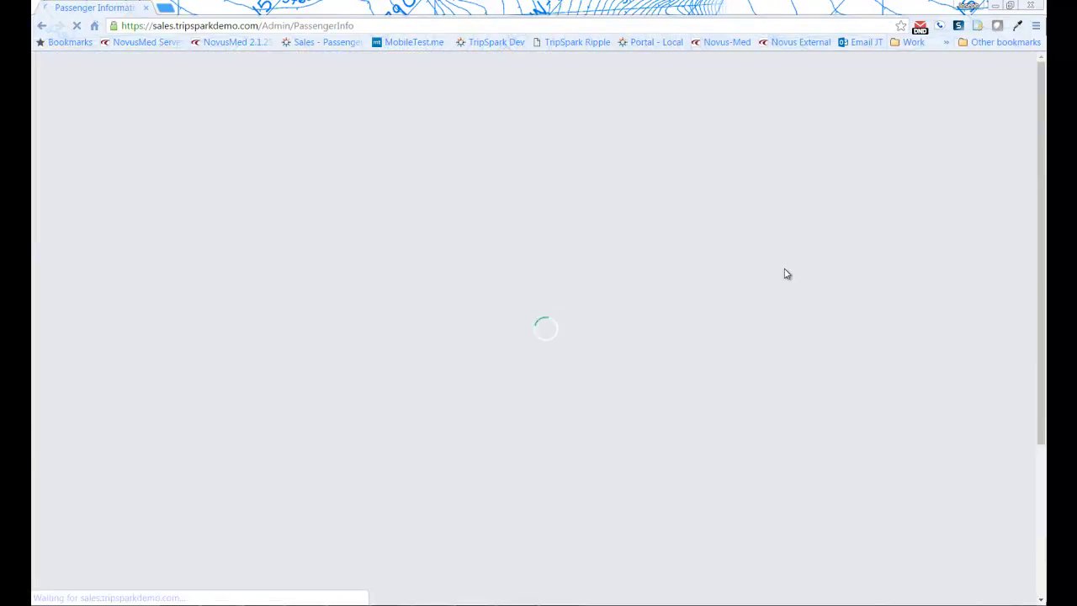